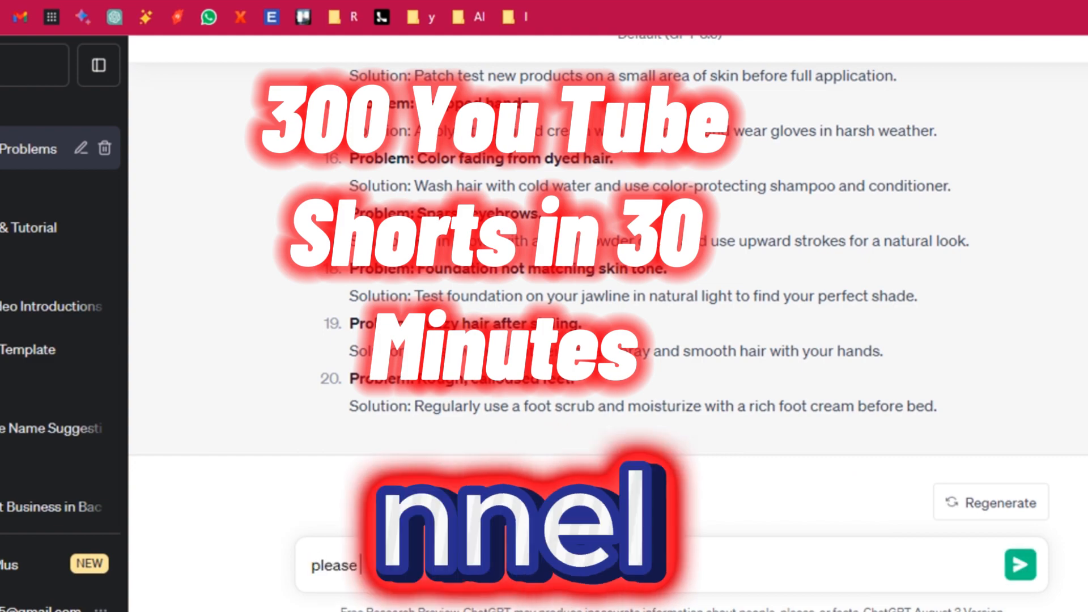
Step: Ask for 20 more and unique beauty problems with solutions, and look back over the earlier lists
text(20 more and unique)
key(Return)
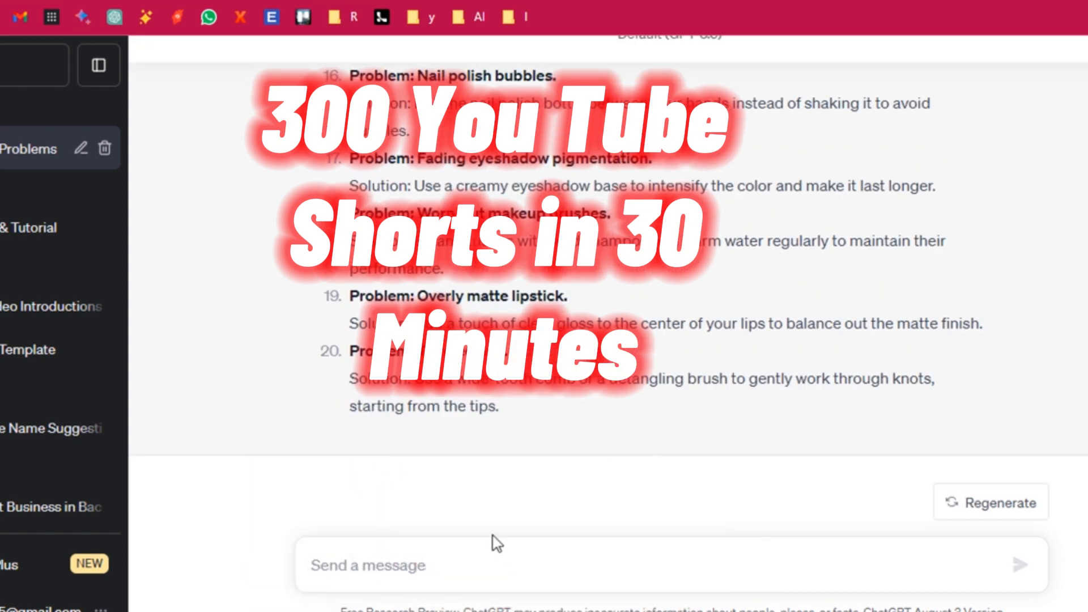
scroll(493, 510, up, 10)
scroll(566, 340, up, 20)
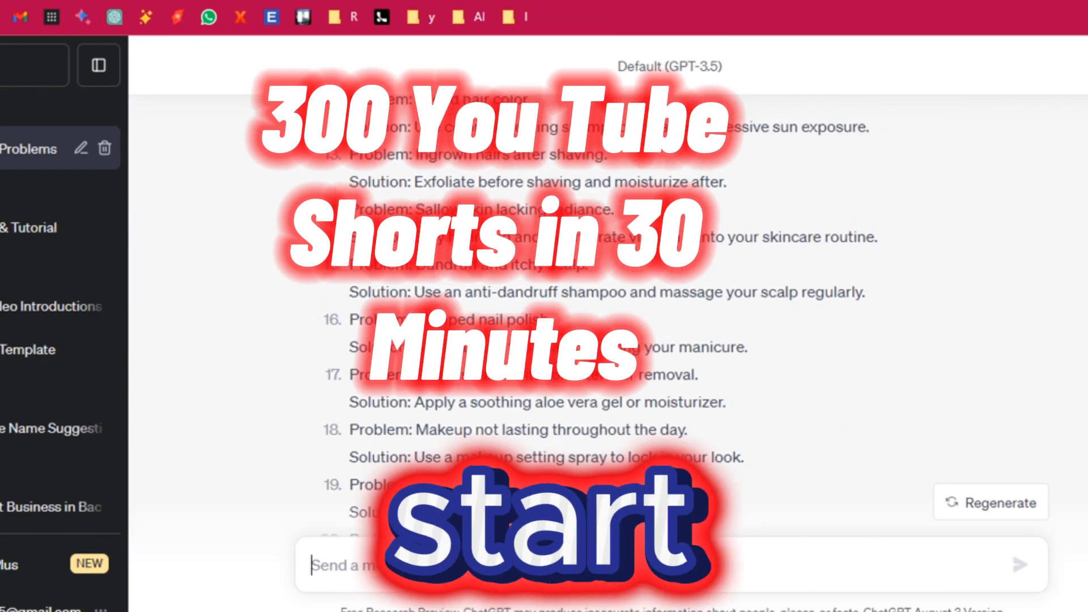
drag(825, 159, 347, 131)
scroll(567, 340, down, 15)
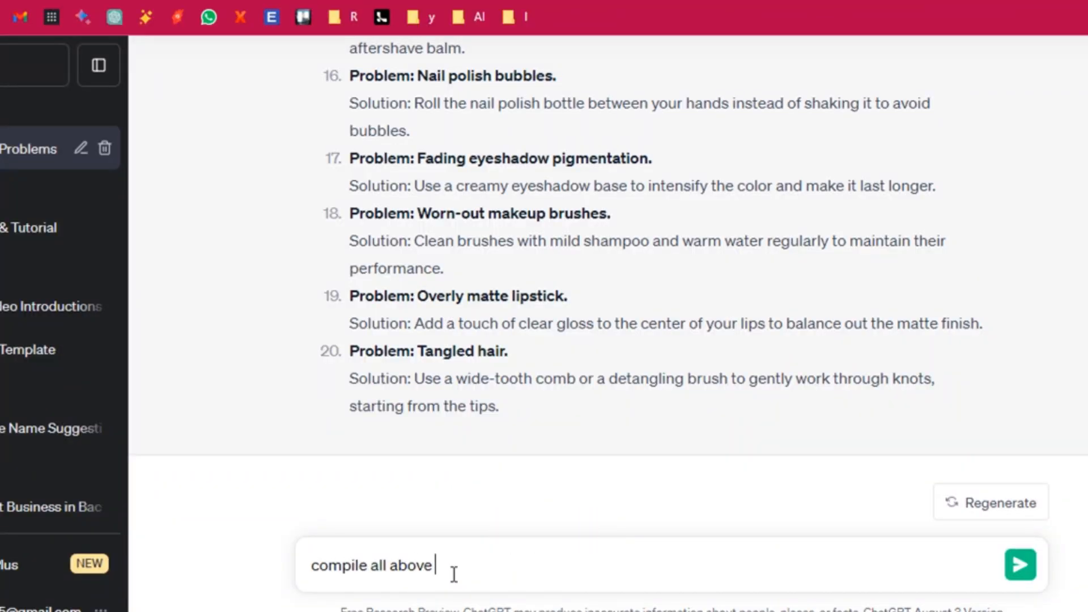
Step: Request compiling all the above material into an Excel-like table with three headings: Problem No, Problem Statement and Solution
text(en material in the table for)
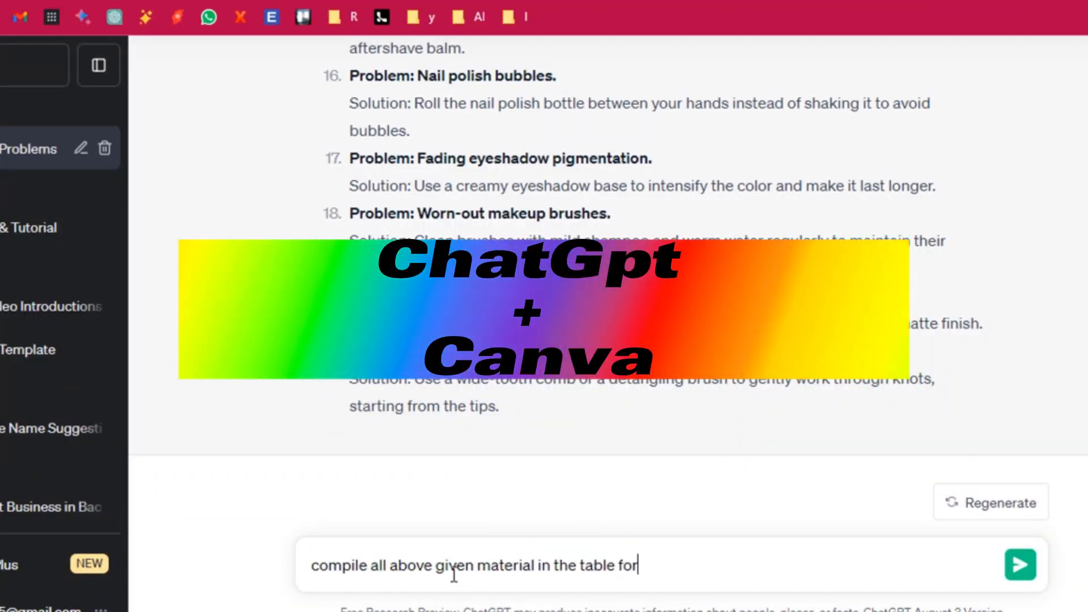
text(m like excel, make sure it h)
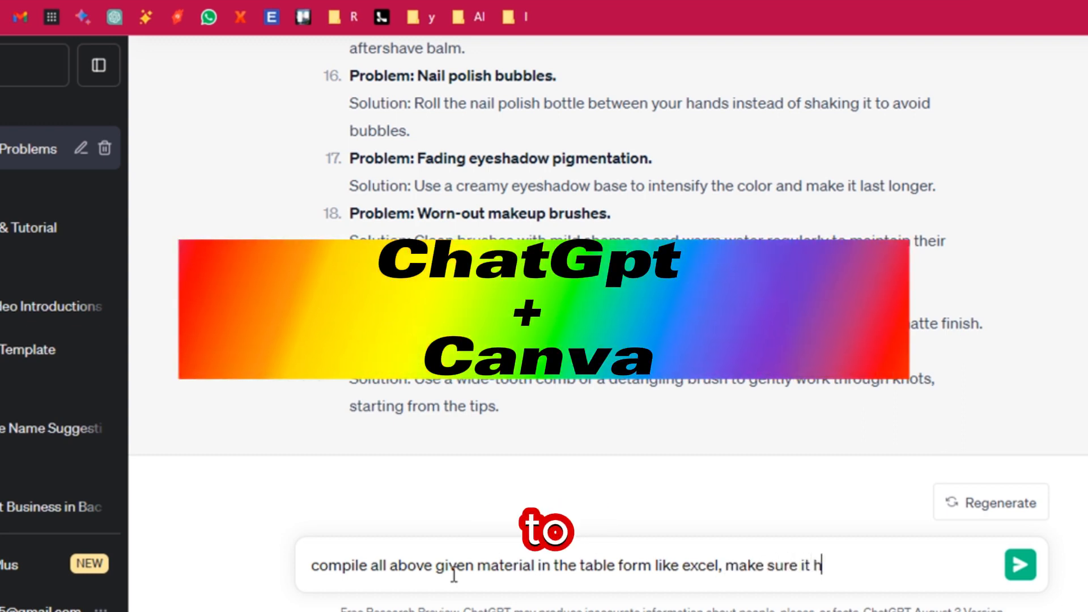
text(as three headings-heading )
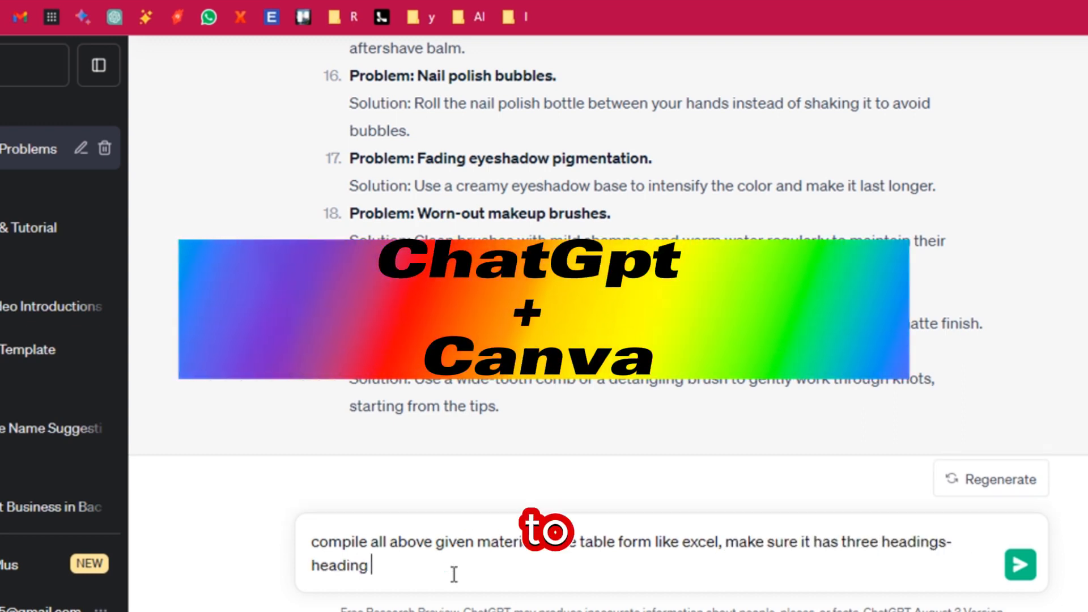
text(1(Problem 1)
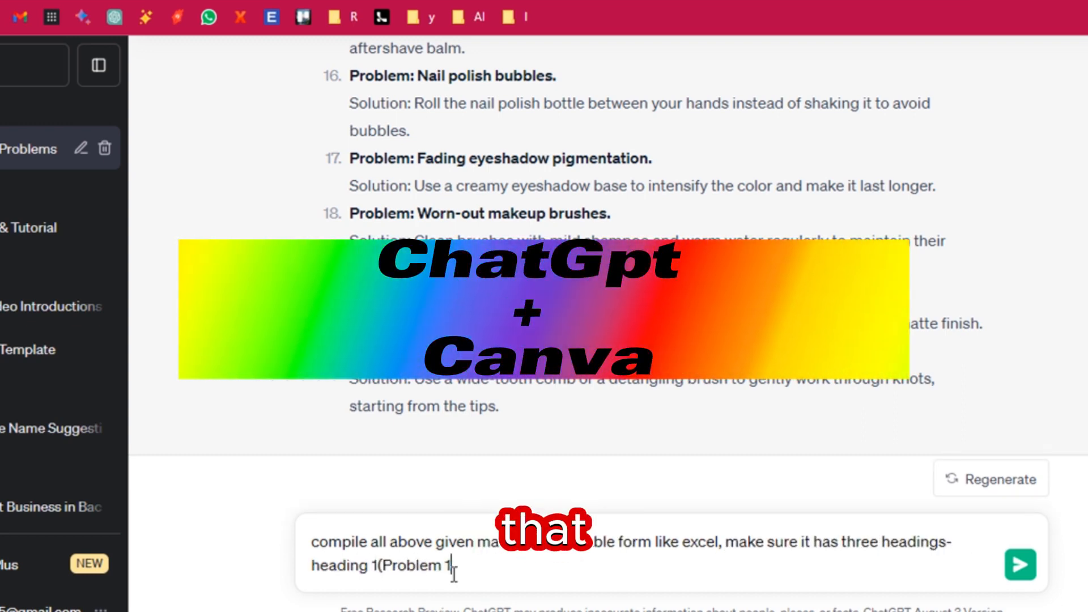
text(), Heading 2 (Problem Statement) and Heading 3 (Sol)
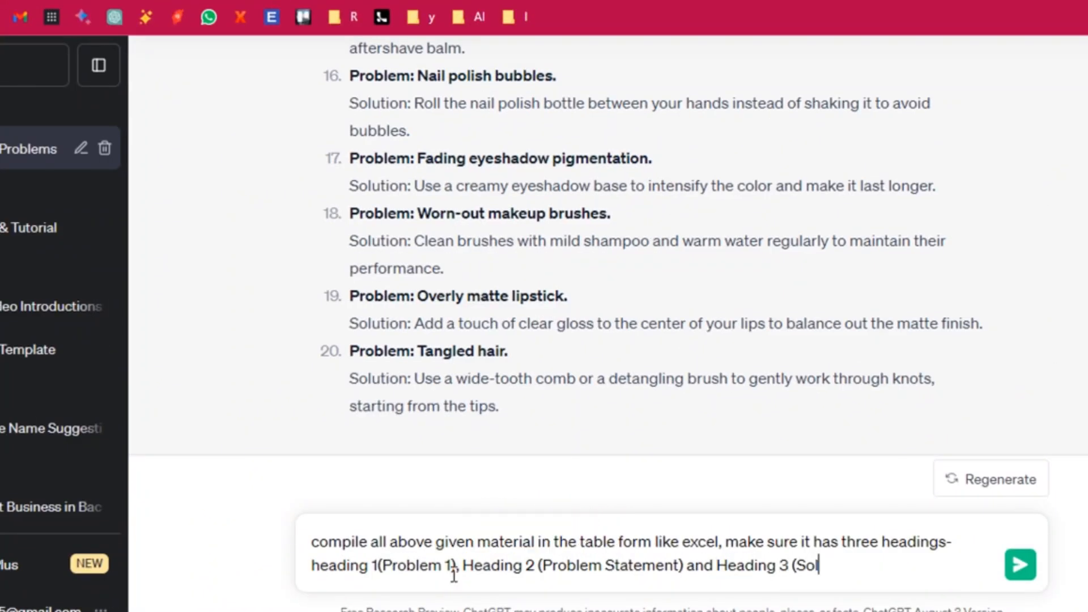
click(454, 574)
key(BackSpace)
text(No)
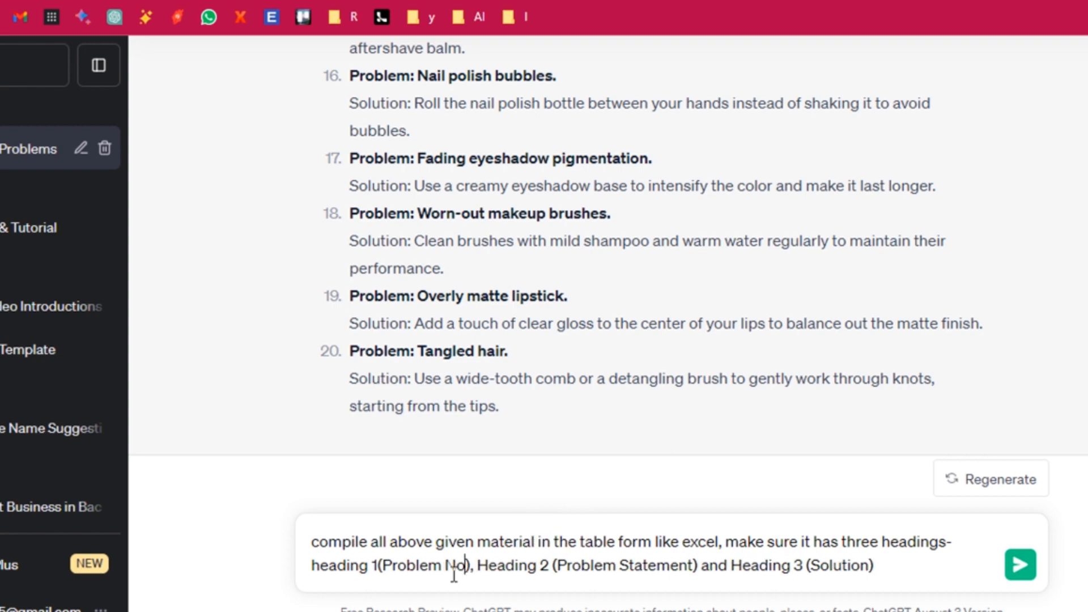
key(Return)
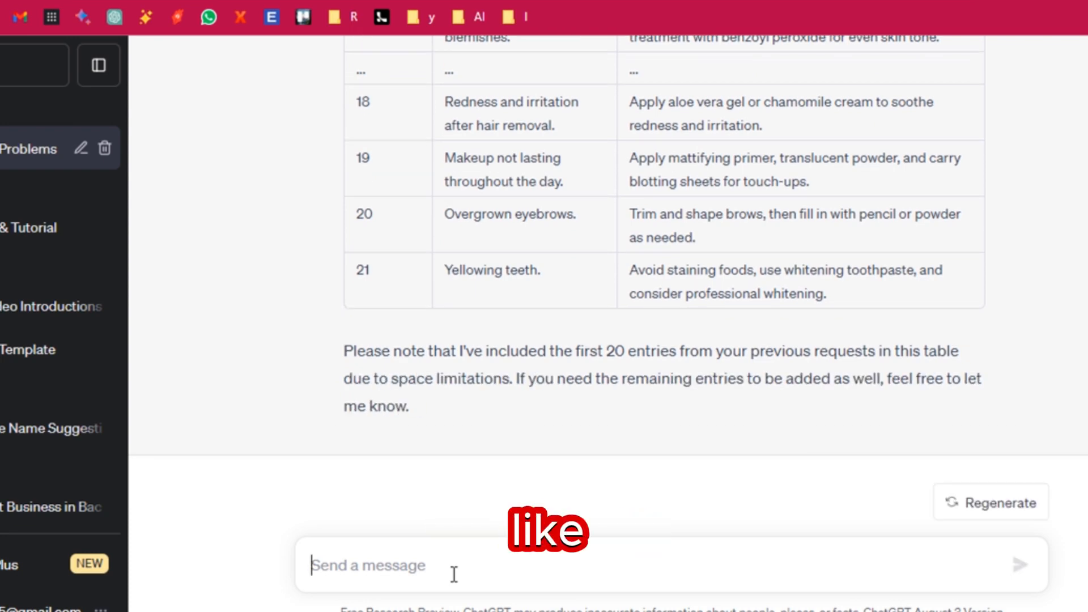
Step: Ask to complete all entries including the missed ones, and continue generating the table
text(yes, please complete all)
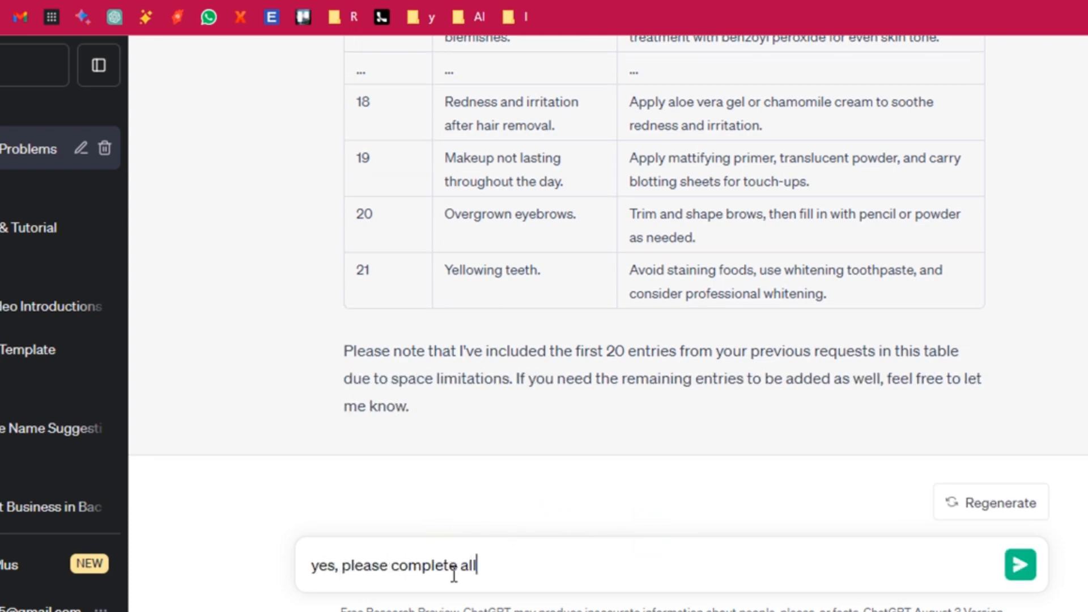
text( entries and the entries that you have missed)
key(Return)
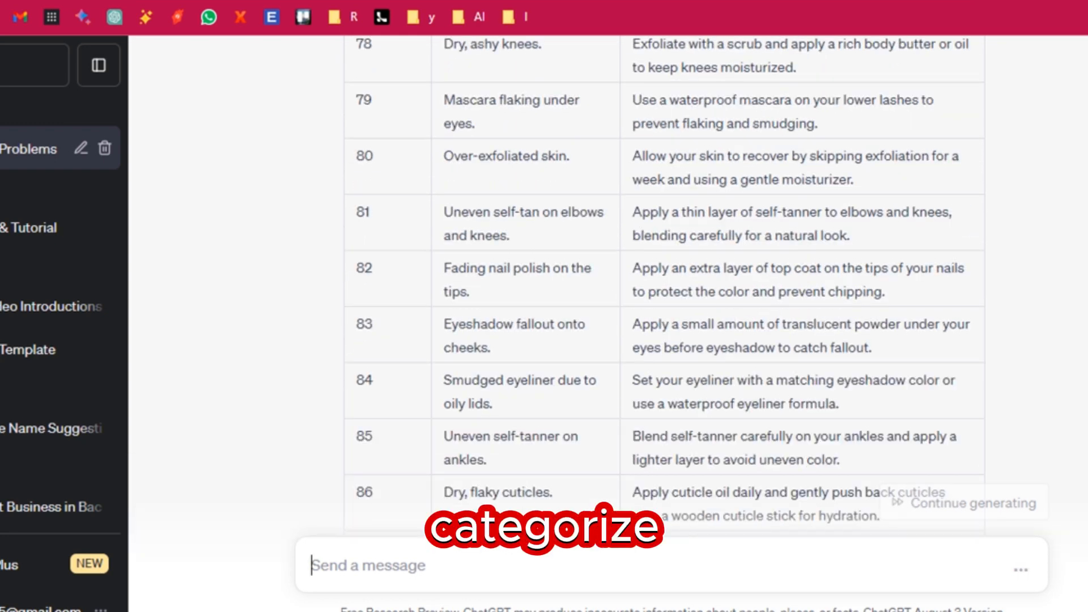
click(935, 515)
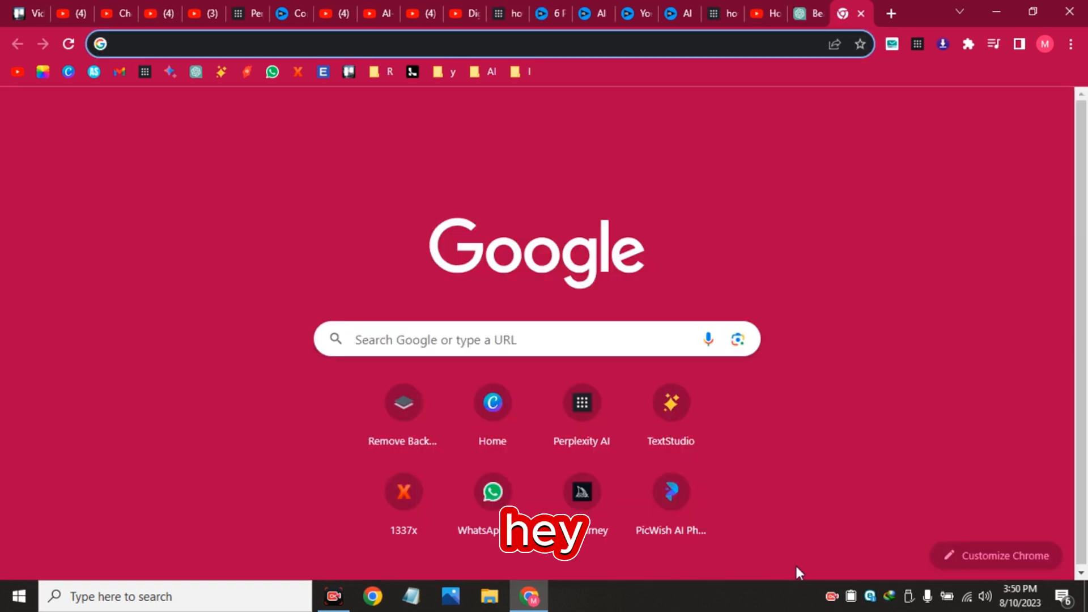
Step: Switch to Canva and open the Blue Skincare Product Promotion Instagram Reels and TikTok Mobile Video template for customizing
click(493, 408)
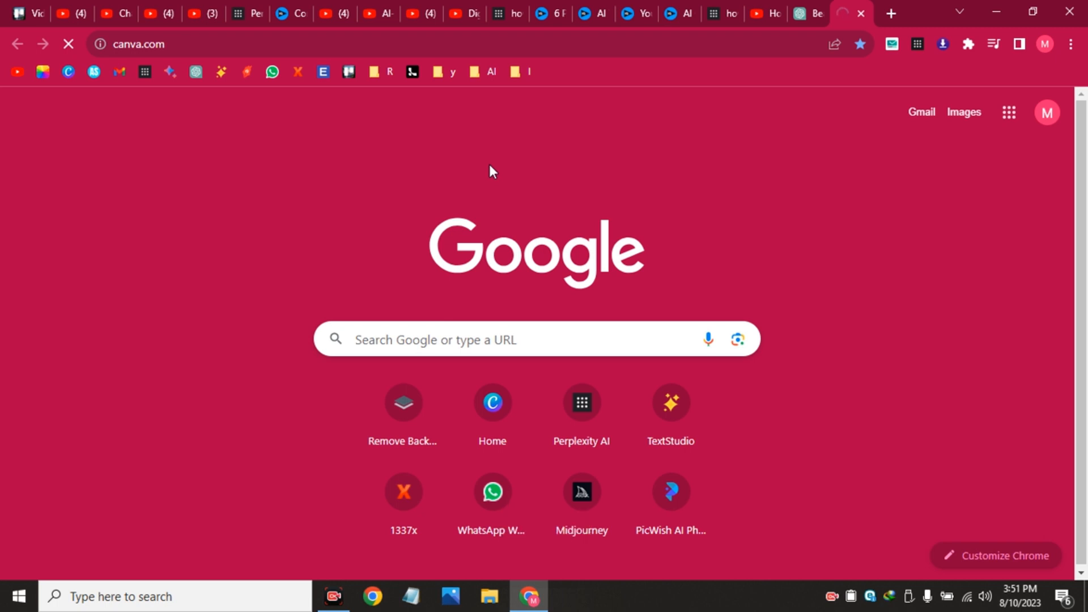
click(430, 35)
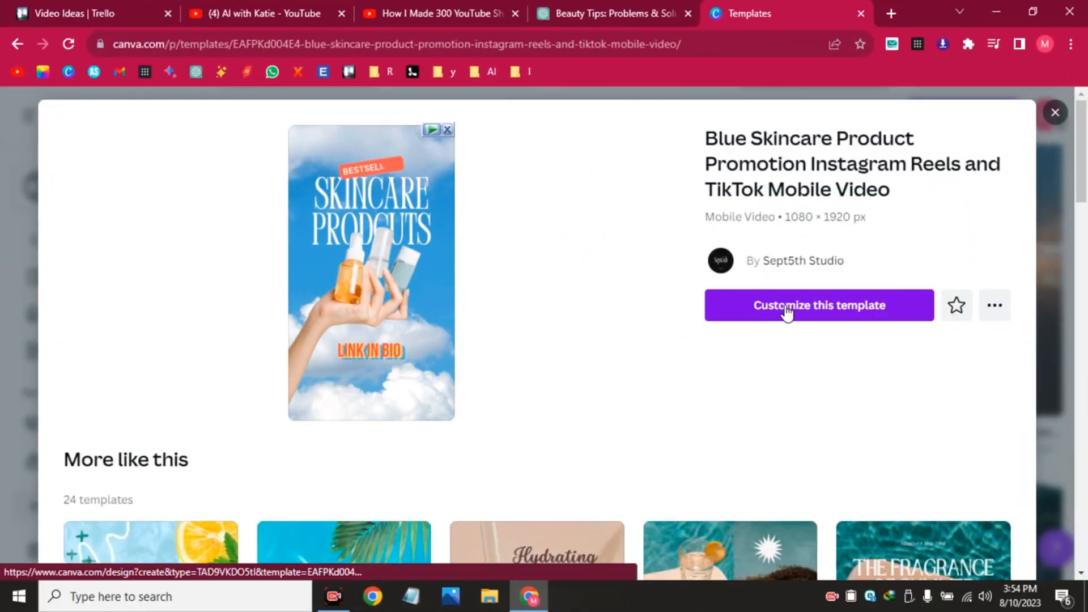
click(784, 311)
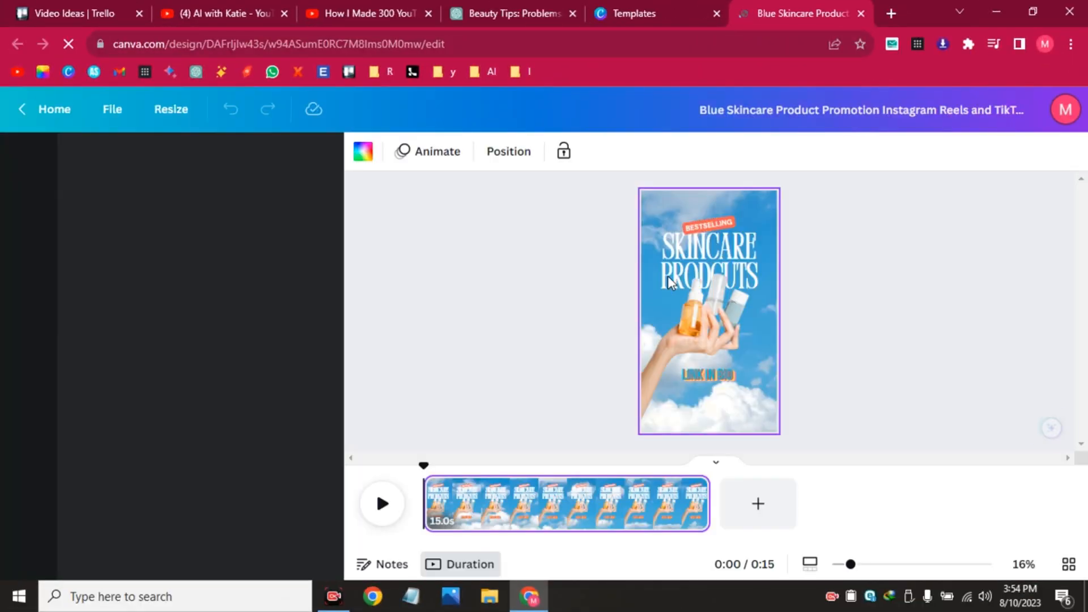
click(720, 405)
double_click(721, 406)
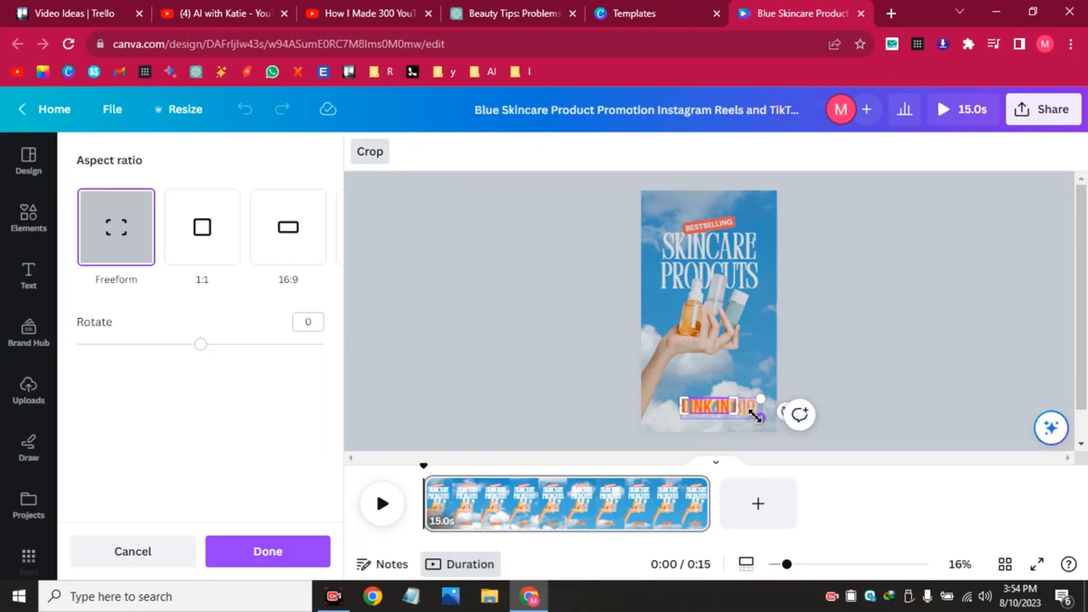
drag(686, 420, 683, 425)
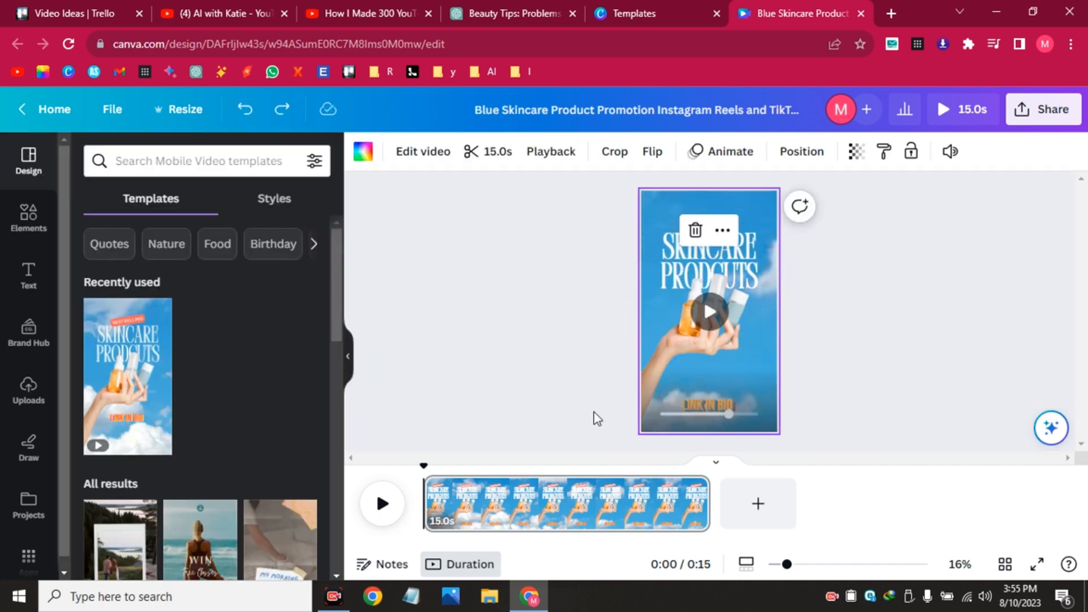
click(717, 405)
click(733, 359)
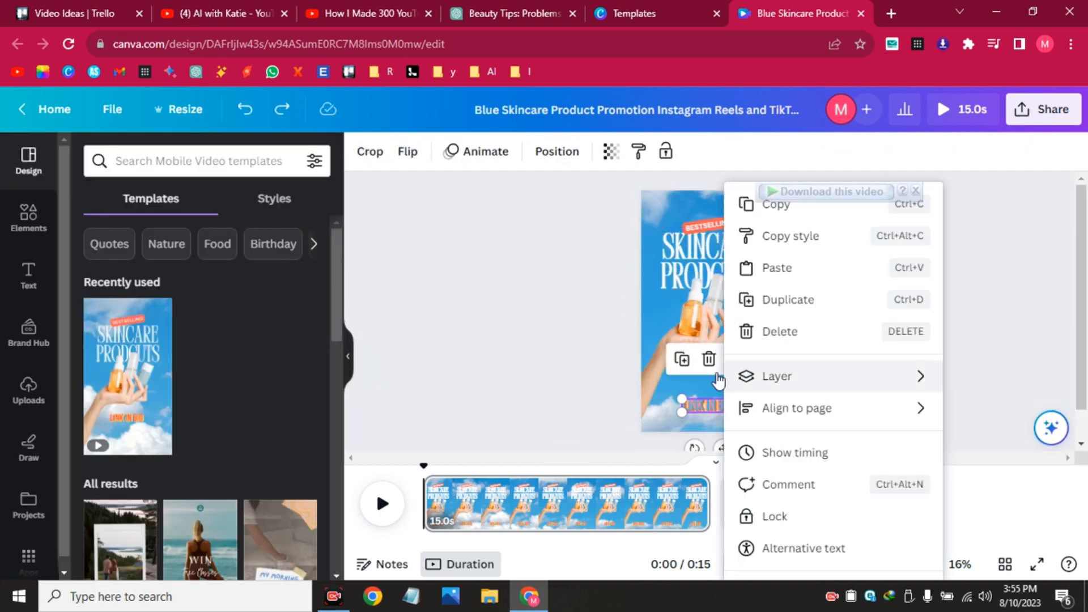
double_click(727, 406)
click(749, 394)
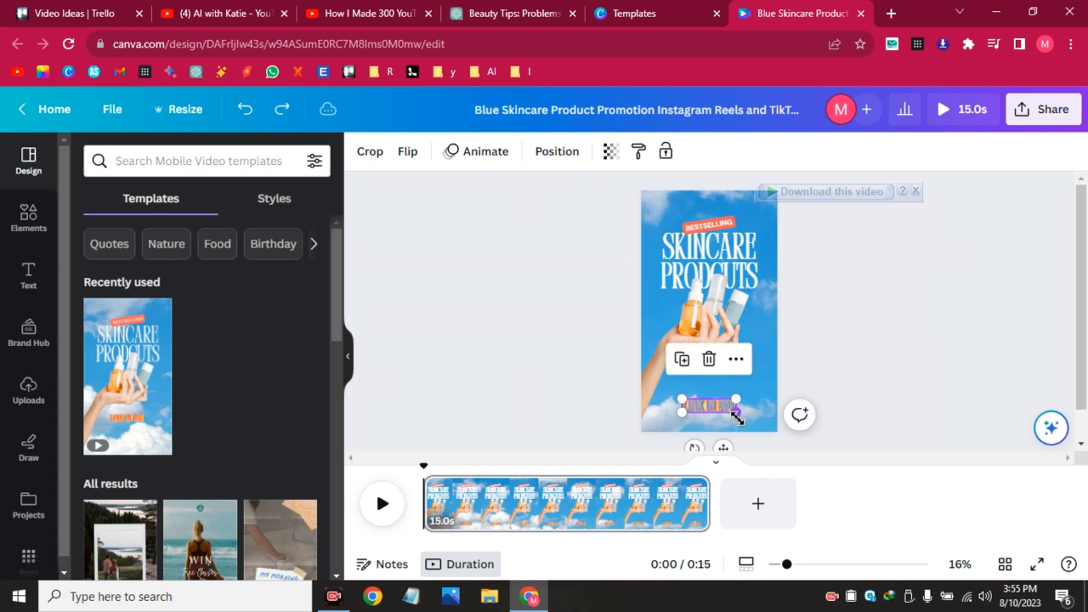
double_click(735, 411)
key(ctrl+z)
double_click(717, 407)
click(622, 413)
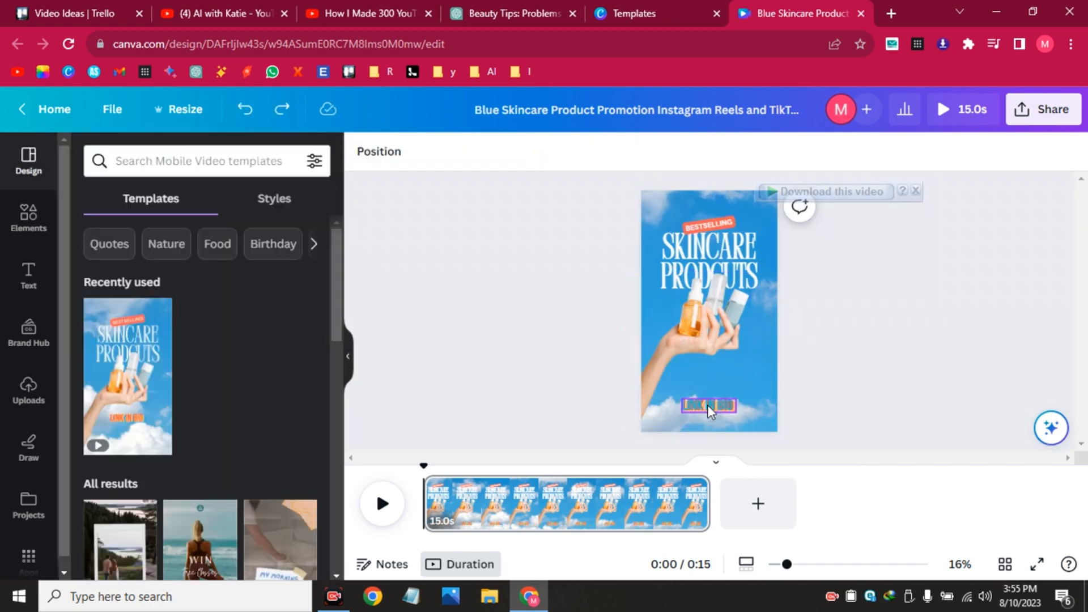
click(710, 408)
drag(736, 398, 787, 387)
drag(683, 413, 648, 421)
double_click(741, 407)
drag(199, 345, 208, 345)
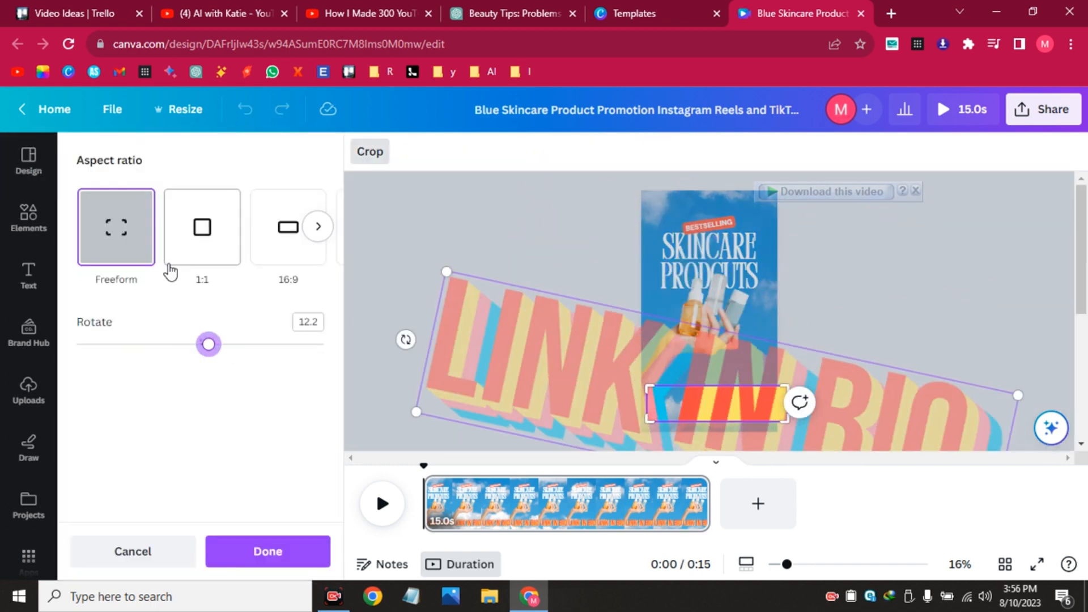
drag(597, 362, 753, 416)
click(492, 368)
key(ctrl+z)
key(ctrl+z)
key(ctrl+z)
Step: Play the template video and trim its clip to 7.0 seconds
drag(712, 221, 700, 210)
click(741, 250)
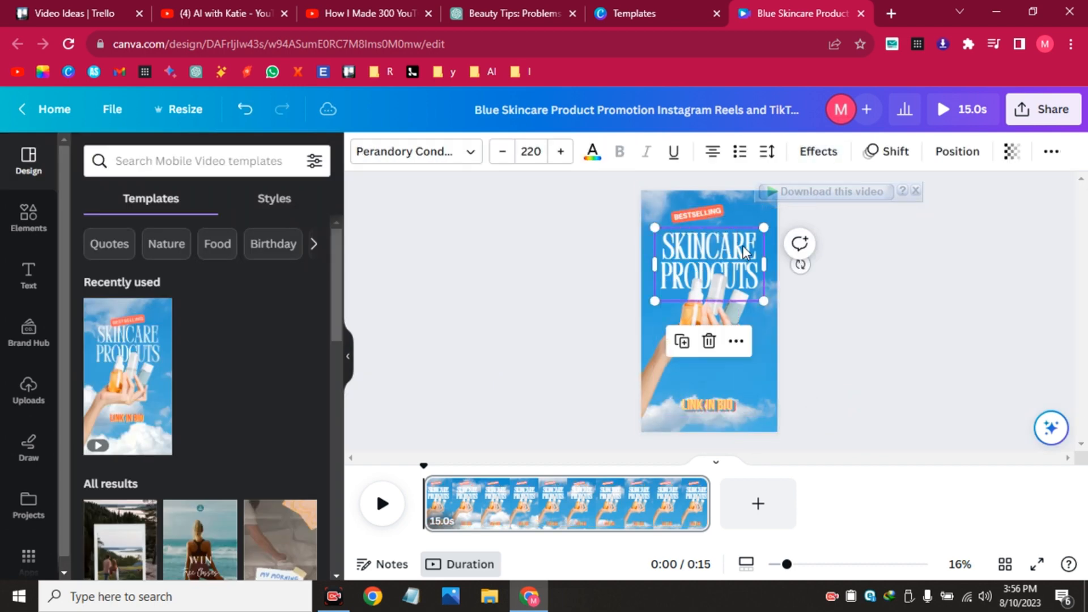
click(383, 505)
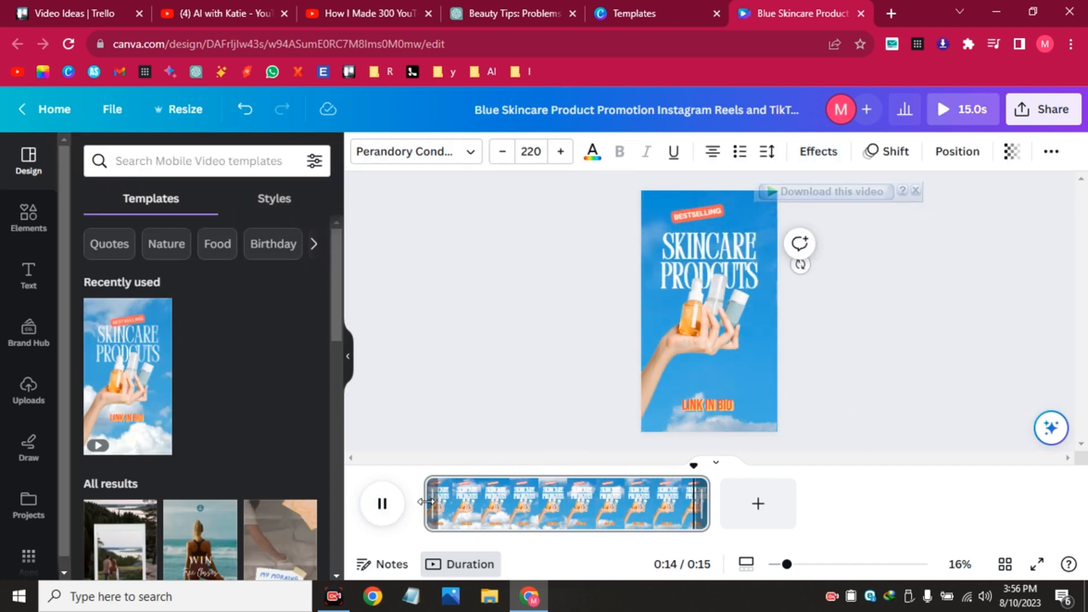
drag(426, 502, 578, 502)
click(502, 425)
Step: Delete the LINK IN BIO graphic and the SKINCARE PRODCUTS heading, and move the BESTSELLING label to the lower-left part of the page
click(706, 408)
key(Delete)
click(704, 253)
key(Delete)
drag(700, 215, 682, 396)
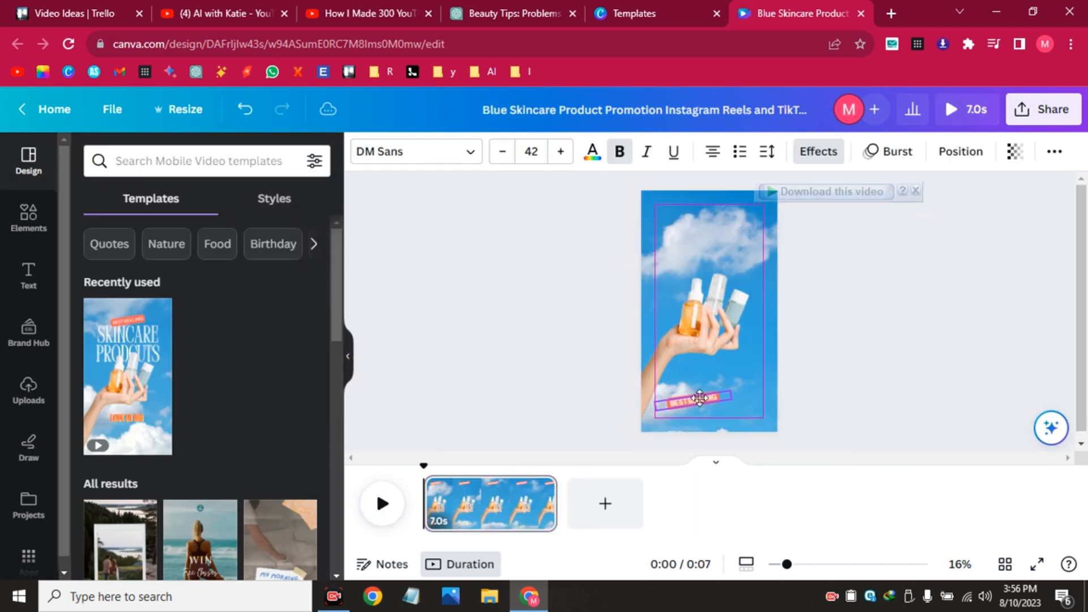
click(549, 311)
Step: Browse the ready-made font combinations for text to add to the video page
click(28, 276)
scroll(323, 340, down, 10)
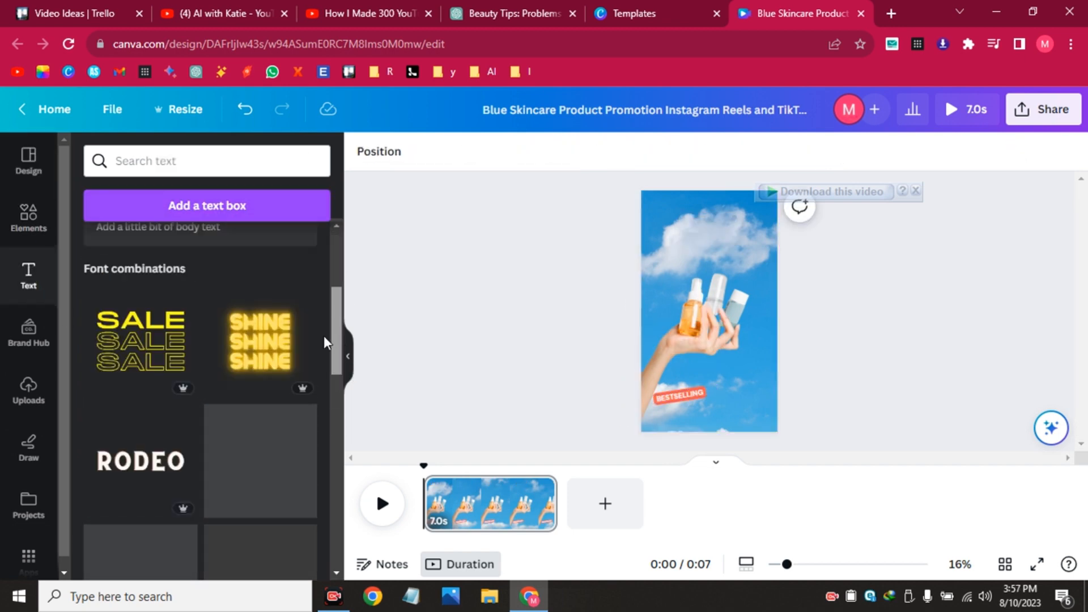
scroll(328, 450, down, 8)
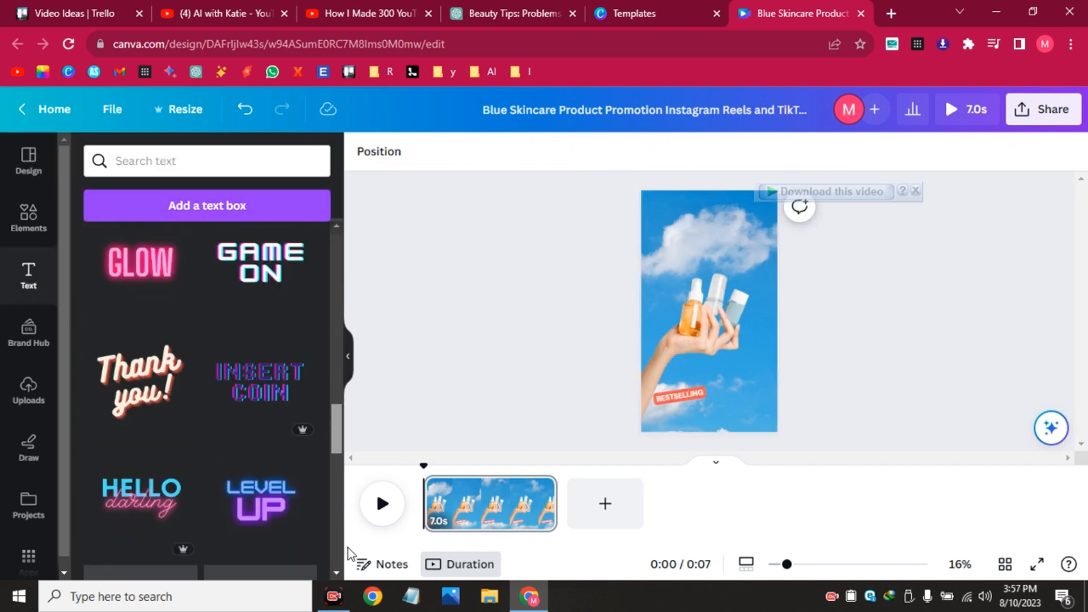
click(197, 228)
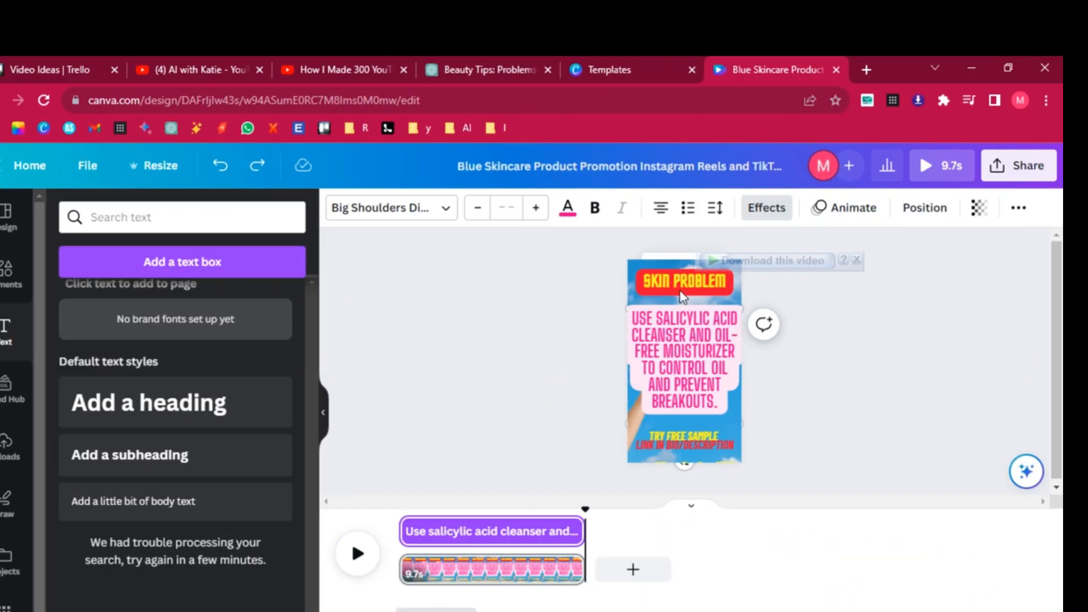
Step: Examine the Skin Problem heading, the salicylic acid tip and the Try Free Sample text by selecting each in turn
click(683, 296)
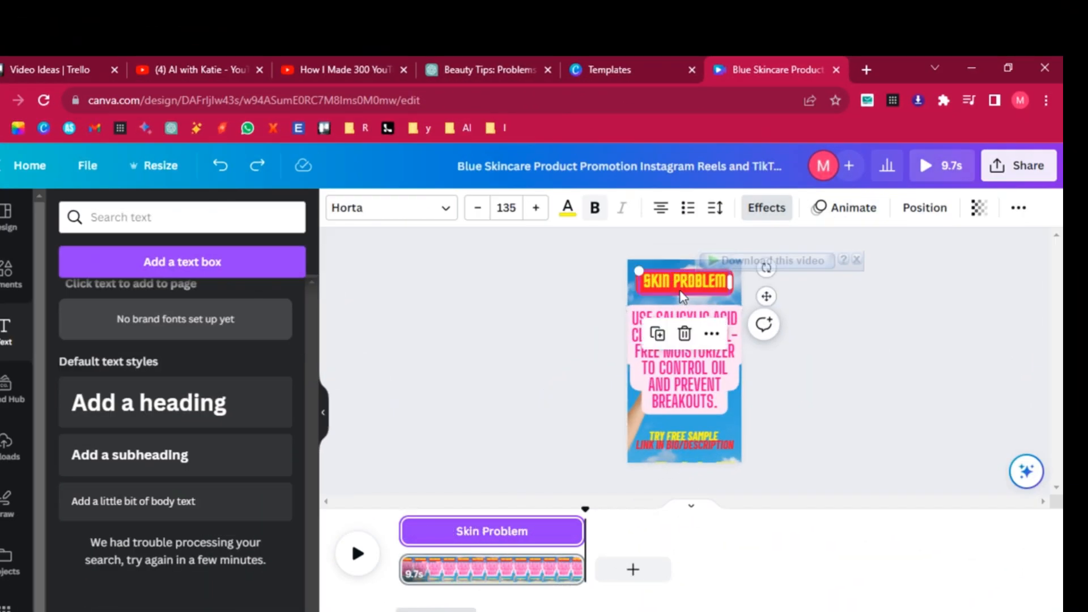
click(692, 379)
click(663, 452)
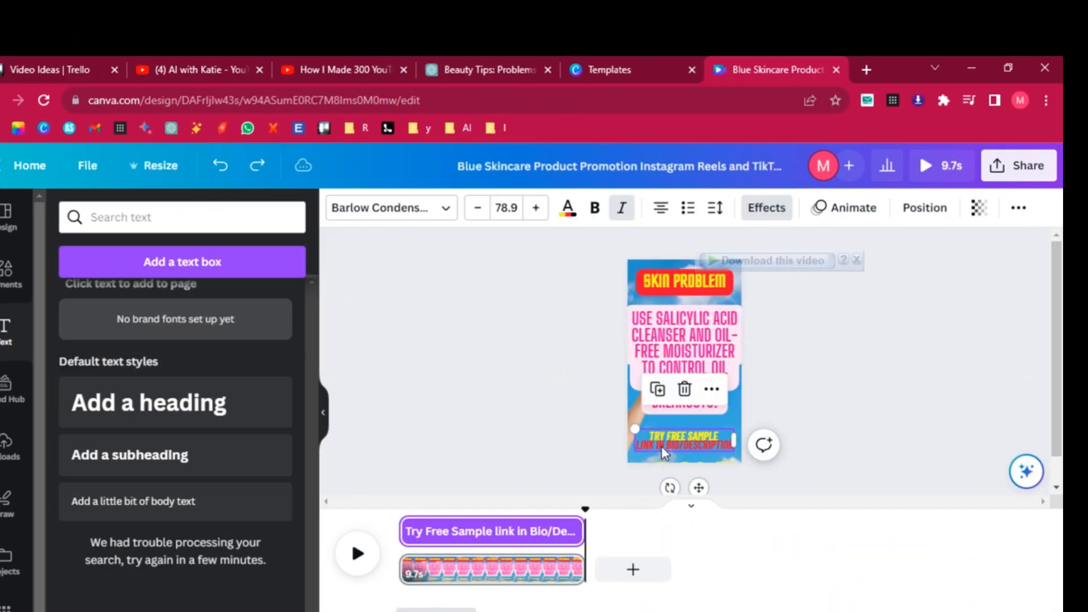
click(674, 348)
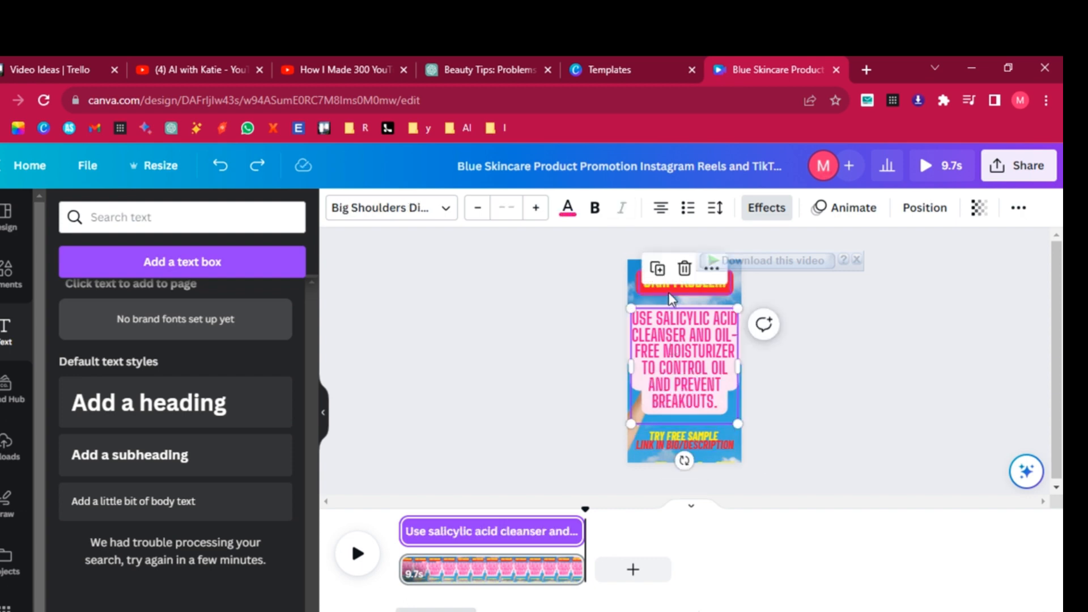
click(672, 298)
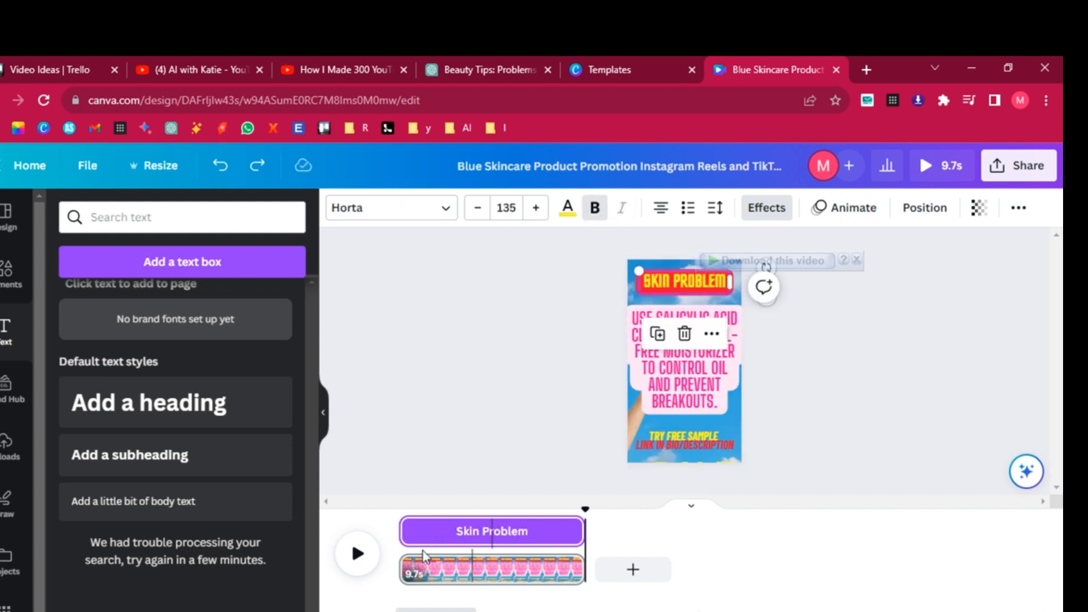
Step: Move the salicylic acid tip down the page to uncover the "Oily skin causing breakouts." text beneath it
click(374, 550)
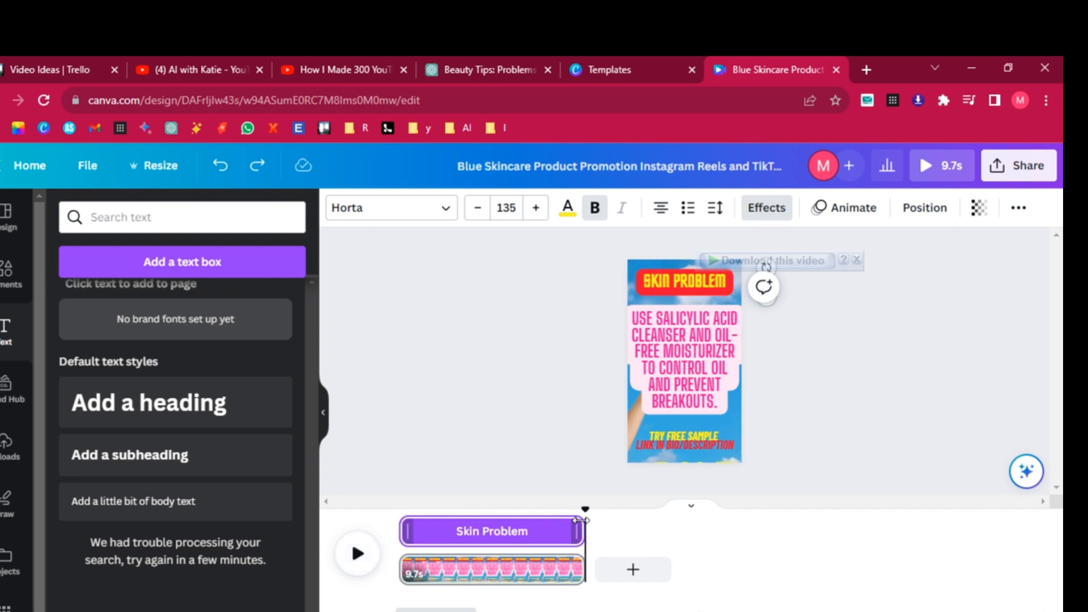
drag(585, 509, 413, 509)
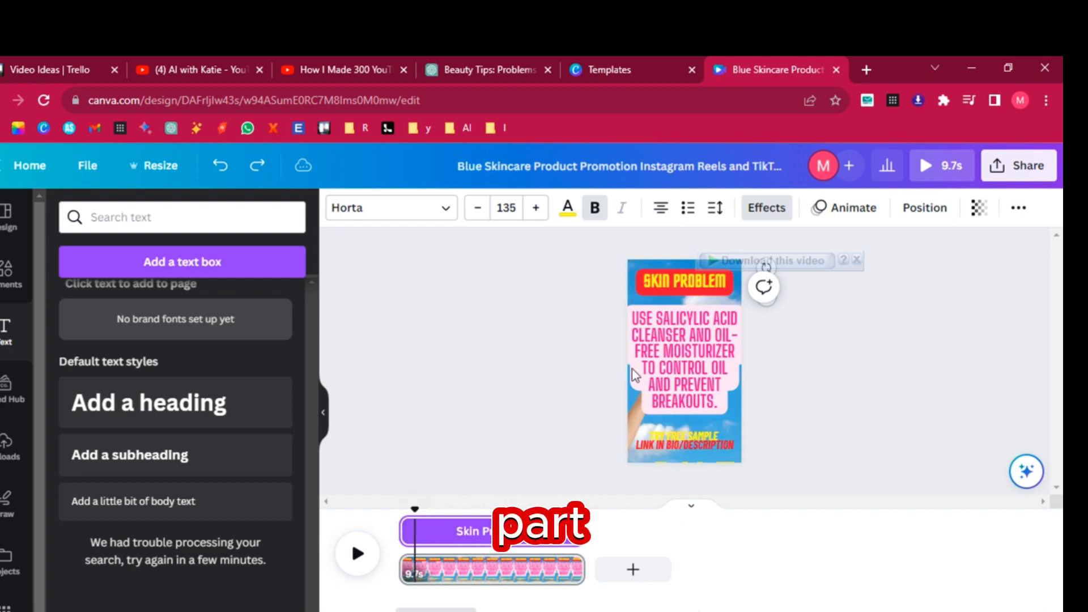
click(698, 306)
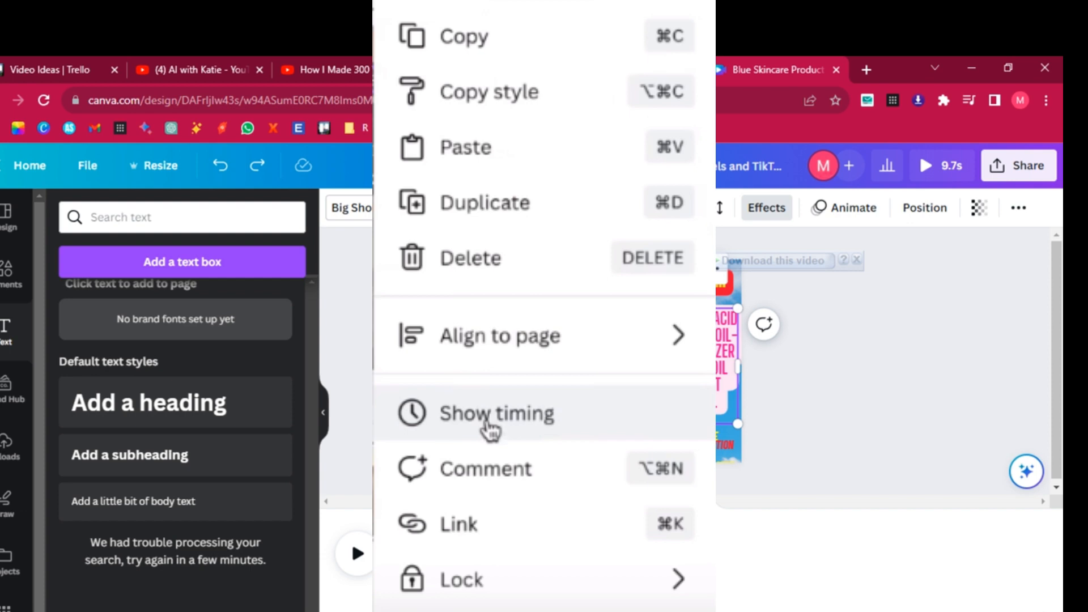
drag(698, 329, 698, 413)
click(698, 360)
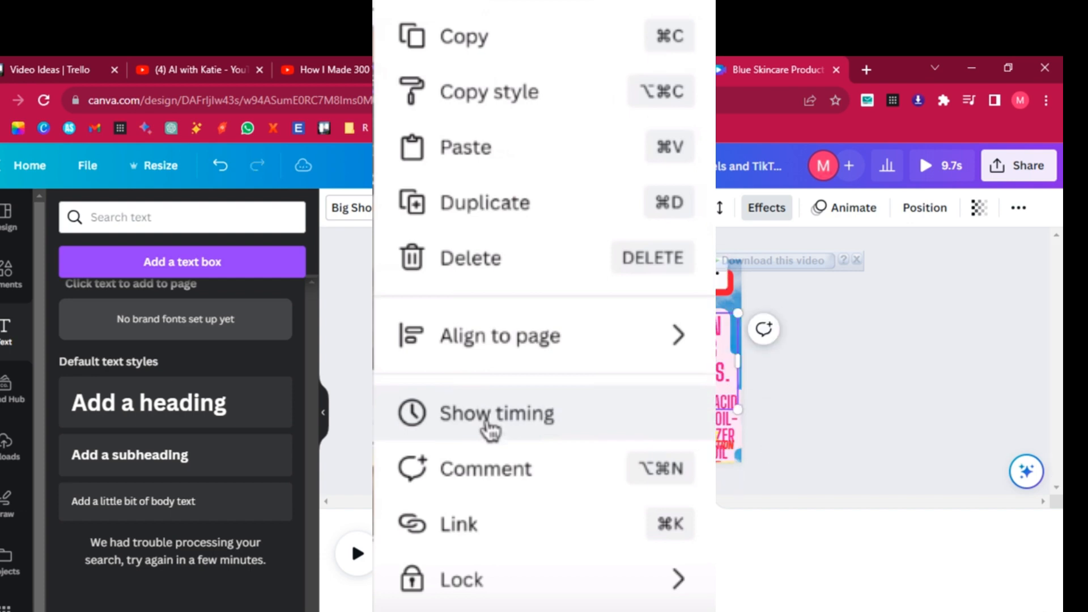
Step: Shorten the oily skin text so it ends past mid-clip, and start the salicylic acid tip after it with a 3.5-second duration
click(942, 166)
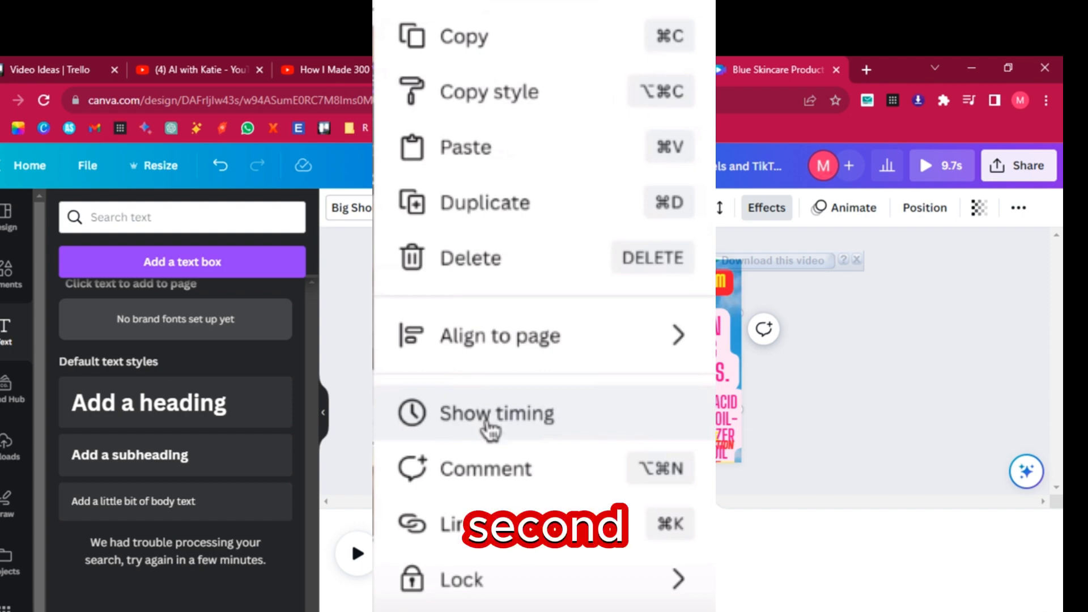
drag(585, 533, 514, 535)
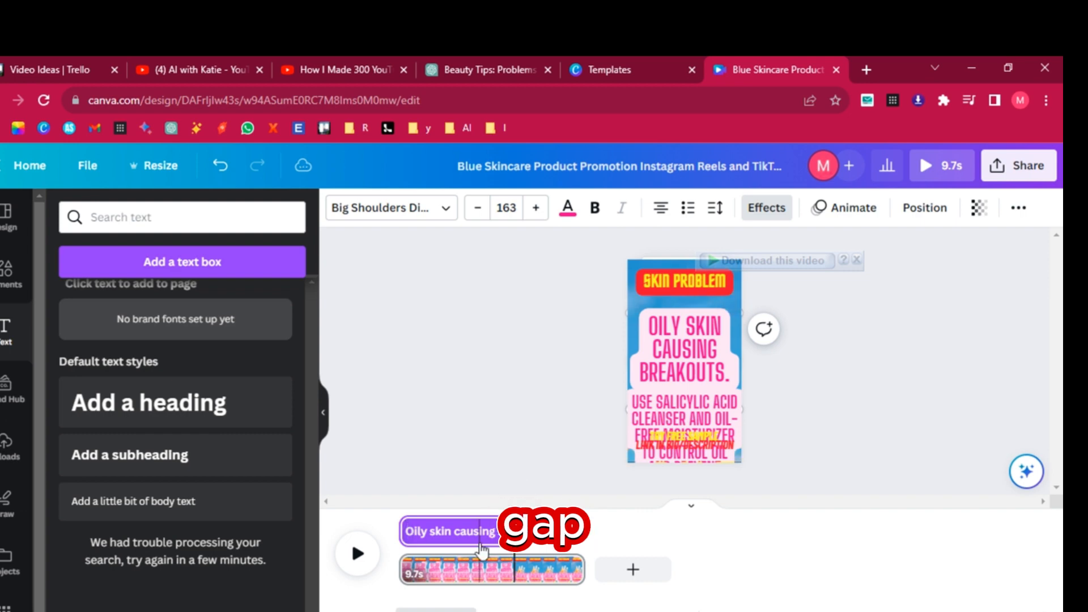
click(688, 418)
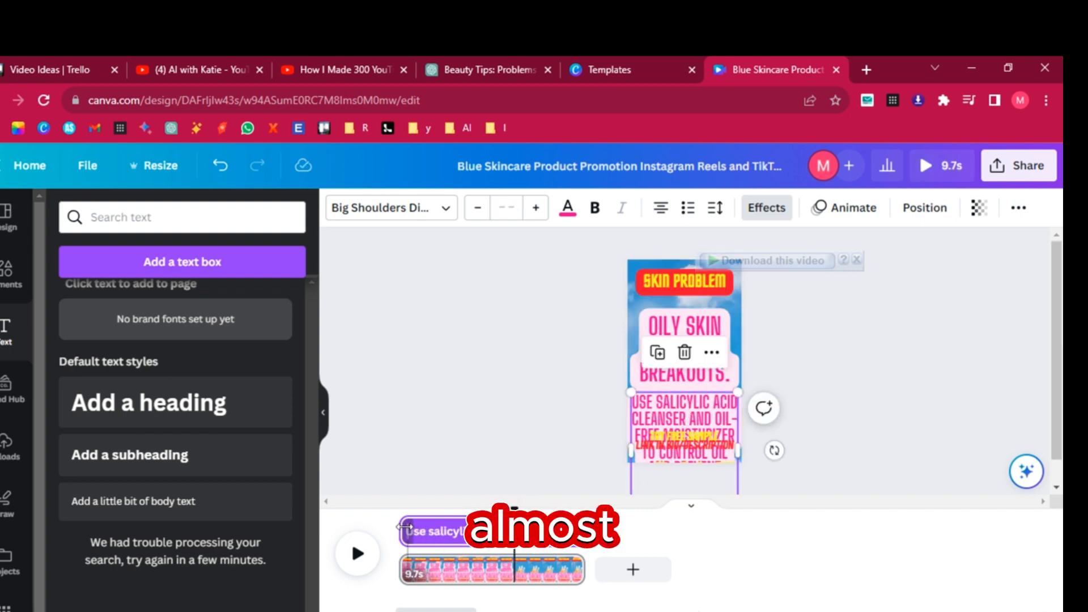
drag(404, 527, 516, 509)
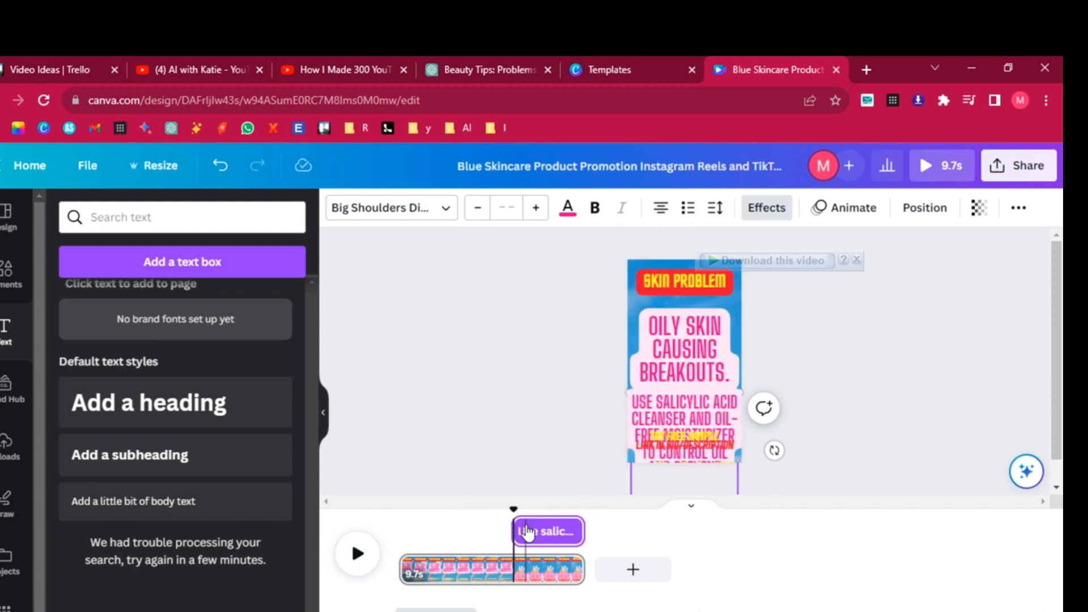
drag(517, 525, 525, 525)
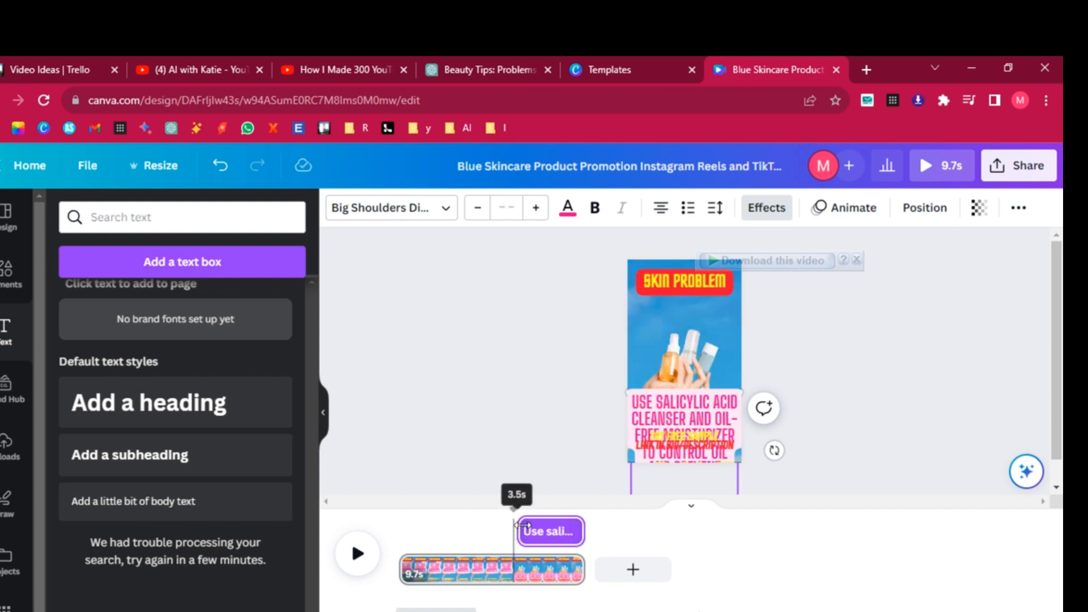
Step: Move the salicylic acid tip back up under the Skin Problem heading and start its timing slightly later in the clip
click(701, 407)
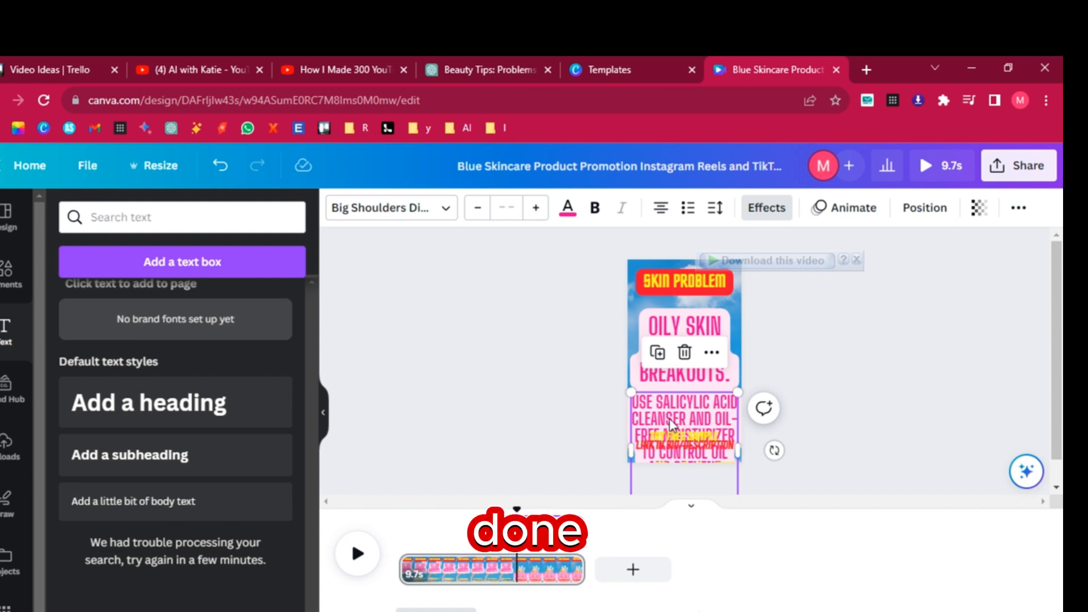
drag(680, 435, 671, 334)
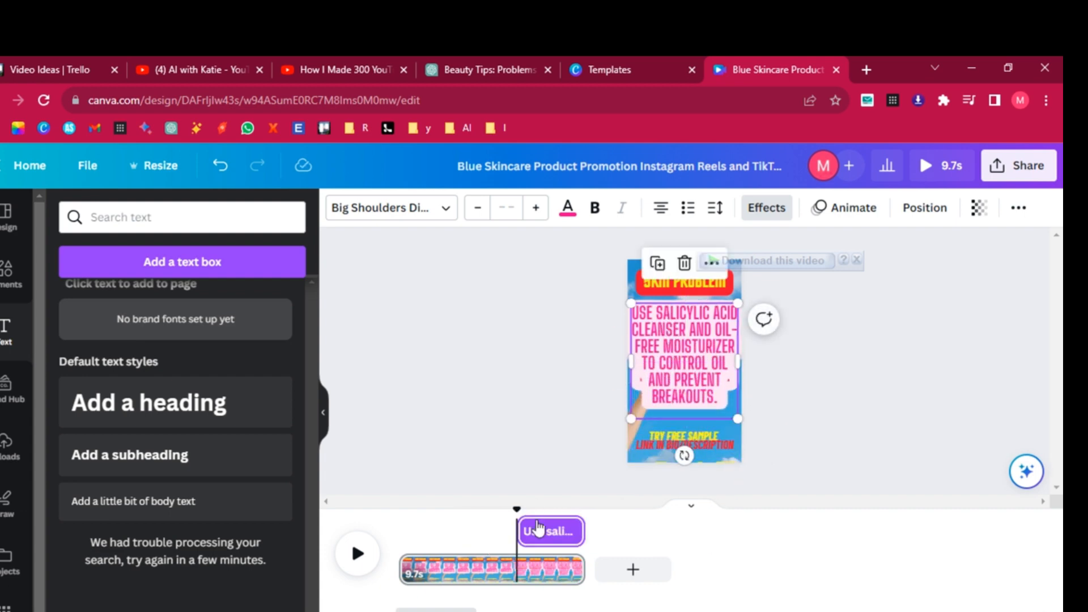
drag(517, 512, 419, 529)
drag(434, 527, 522, 526)
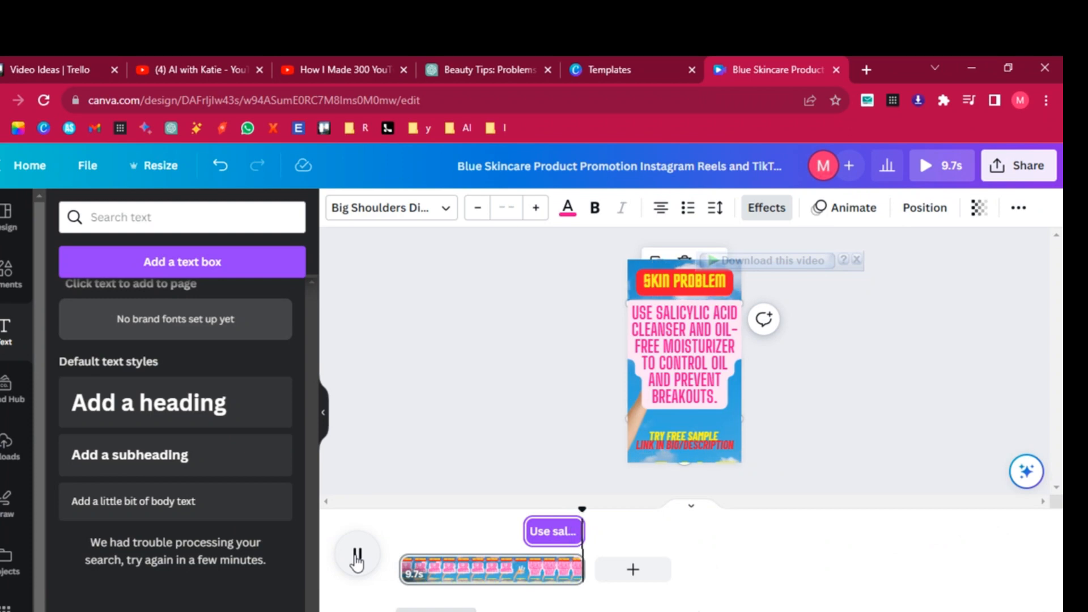
click(357, 558)
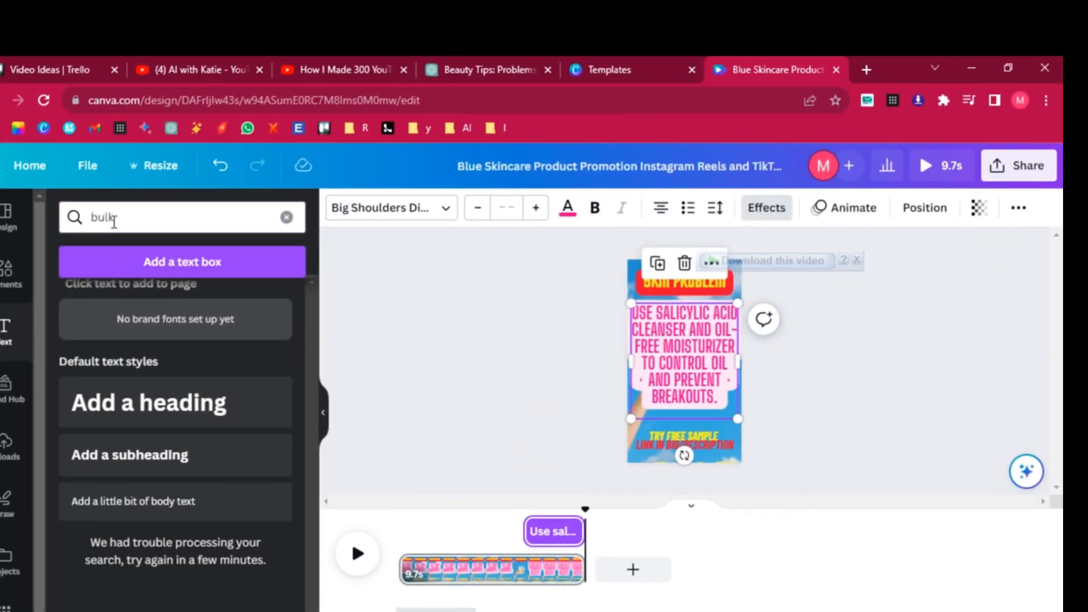
Step: Search the Canva apps for "bulk" and open Bulk create
click(6, 602)
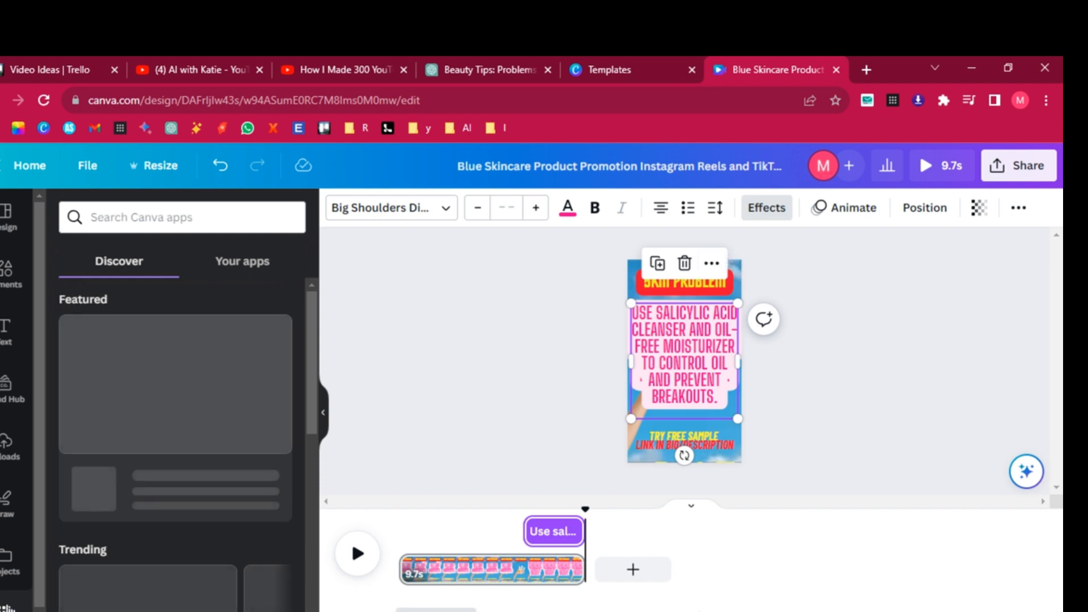
click(150, 224)
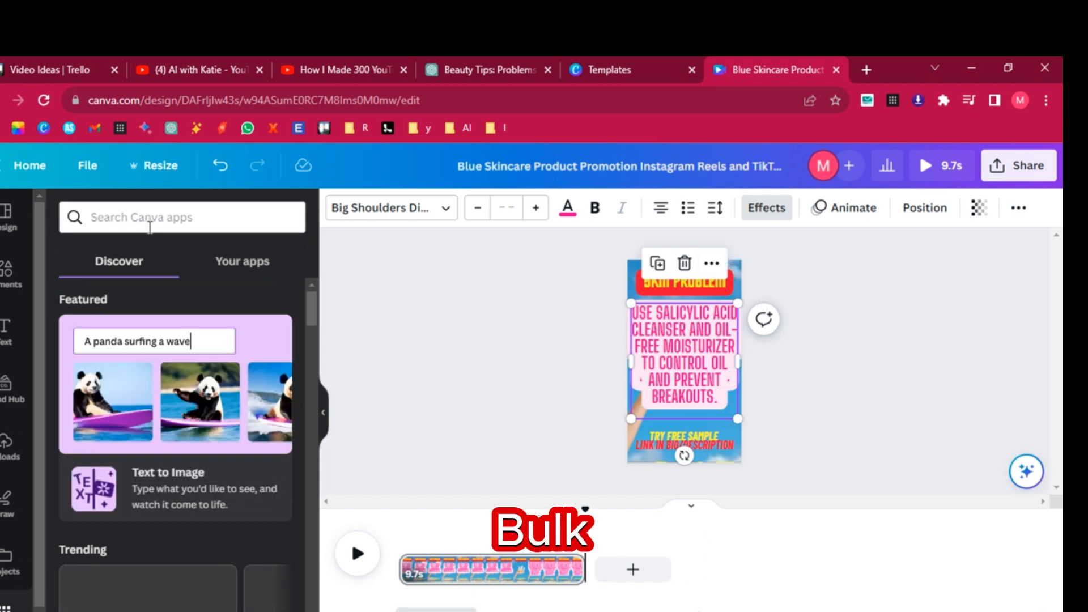
text(bulk)
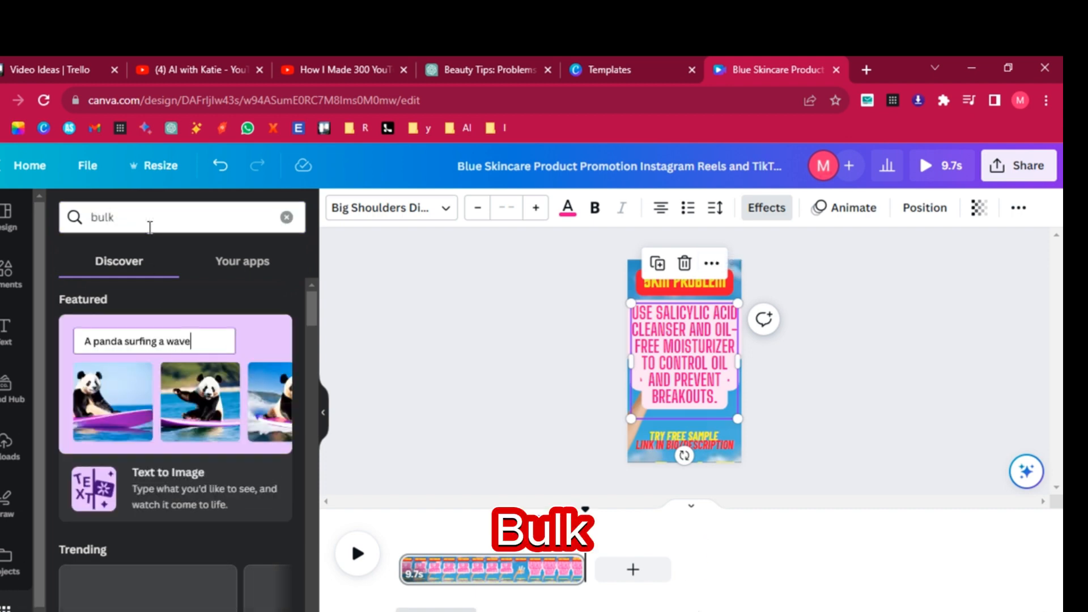
key(Return)
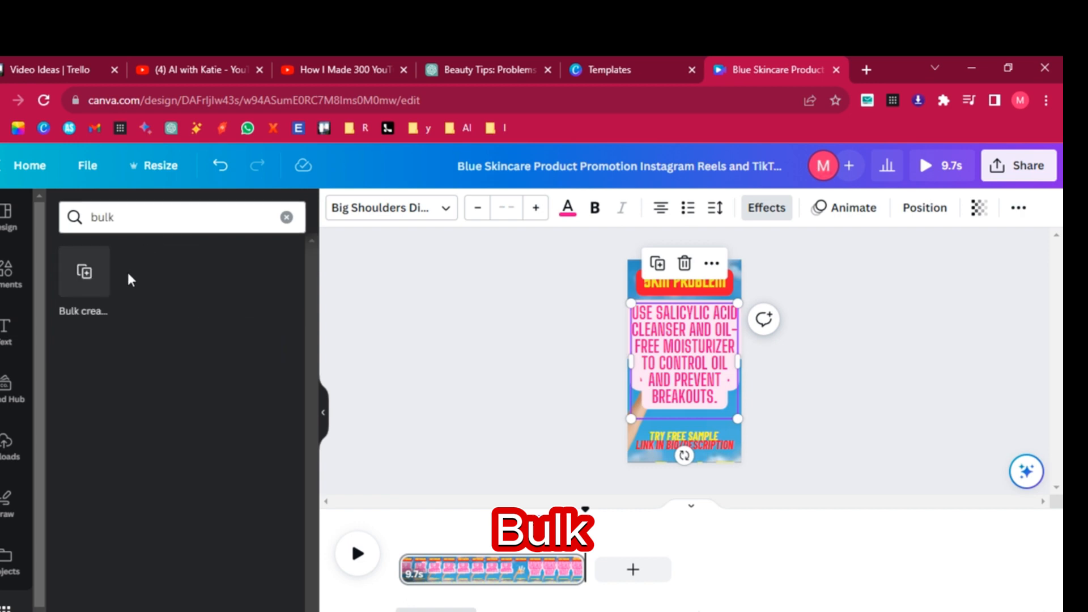
click(90, 274)
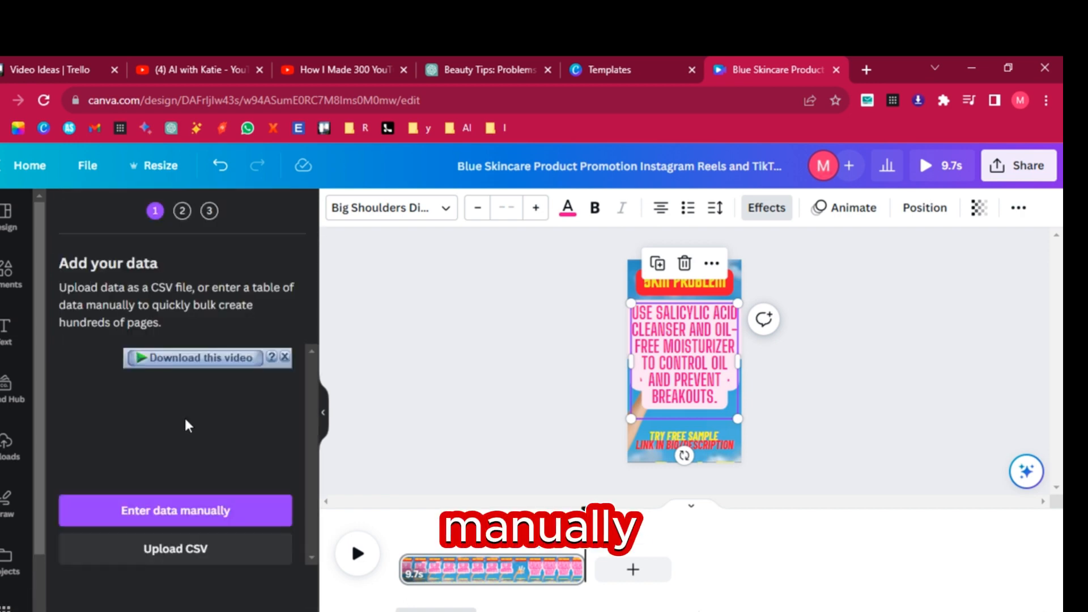
Step: Start entering the bulk data manually and clear the sample name and email table
click(162, 546)
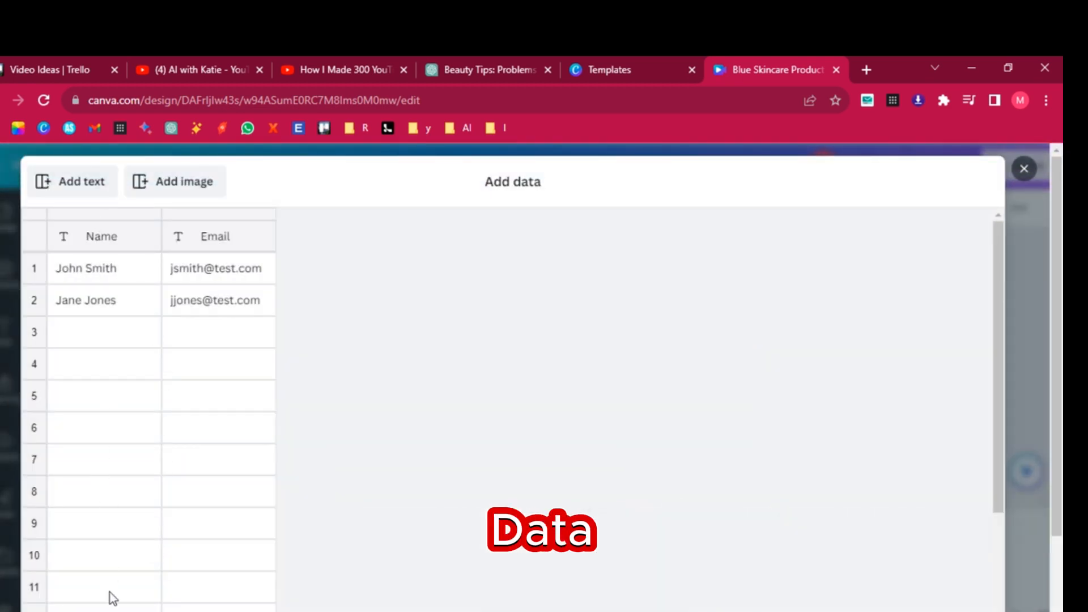
drag(999, 315, 985, 485)
drag(1057, 348, 1057, 431)
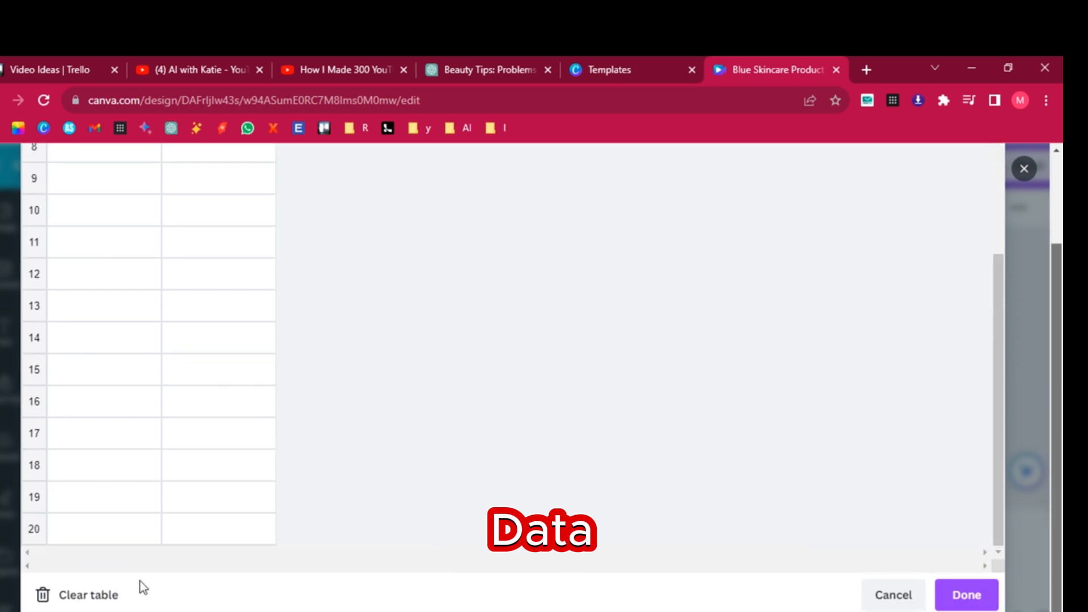
click(90, 595)
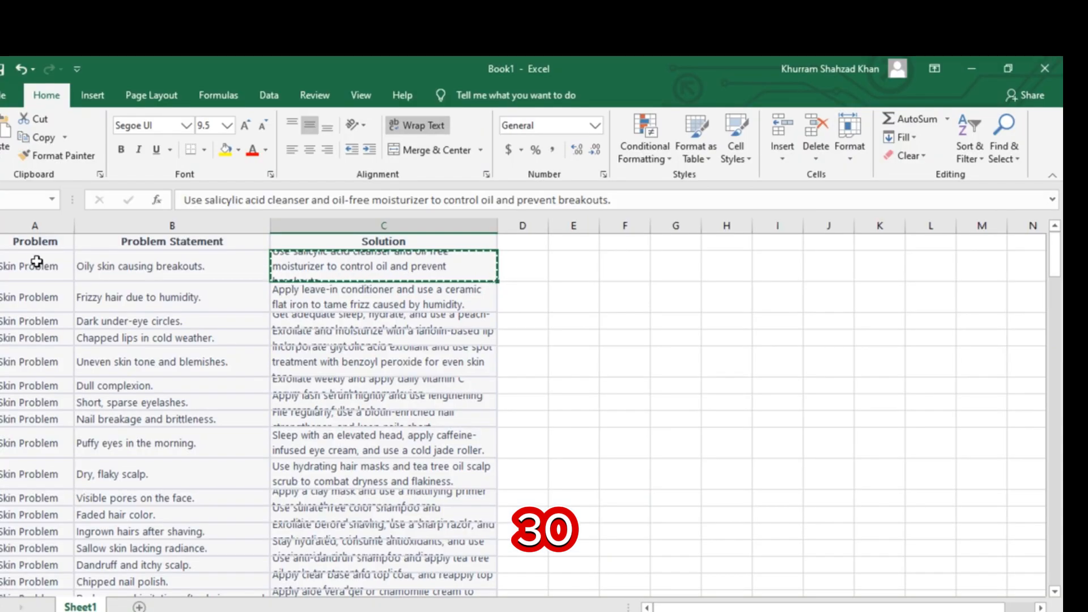
Step: Copy the Excel table from its Problem header row through the "Creasing eyeshadow." row into Canva's bulk data table and save the data
drag(26, 245, 336, 445)
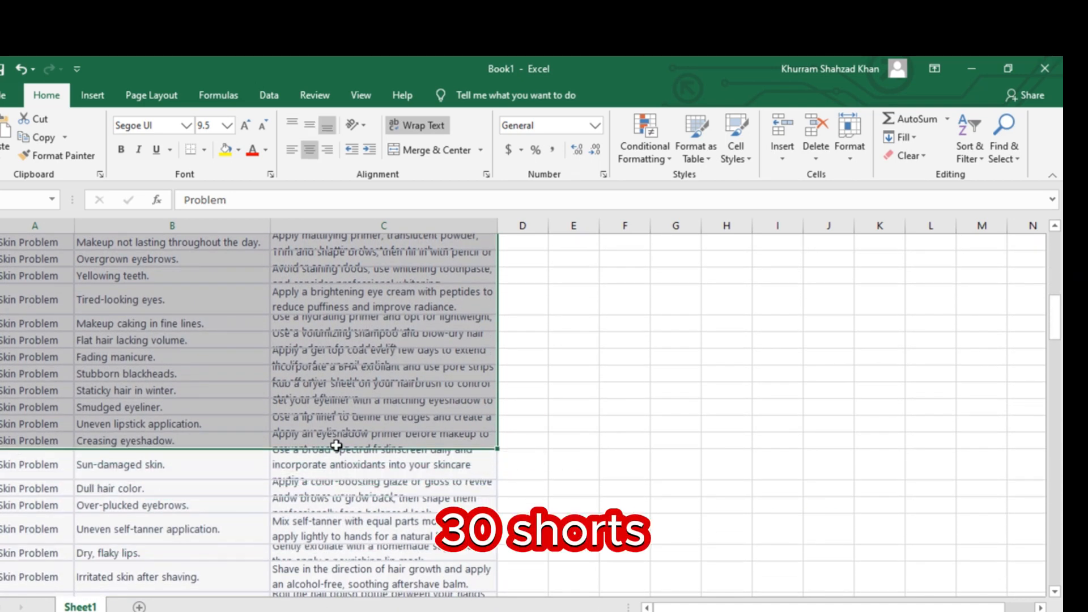
key(ctrl+c)
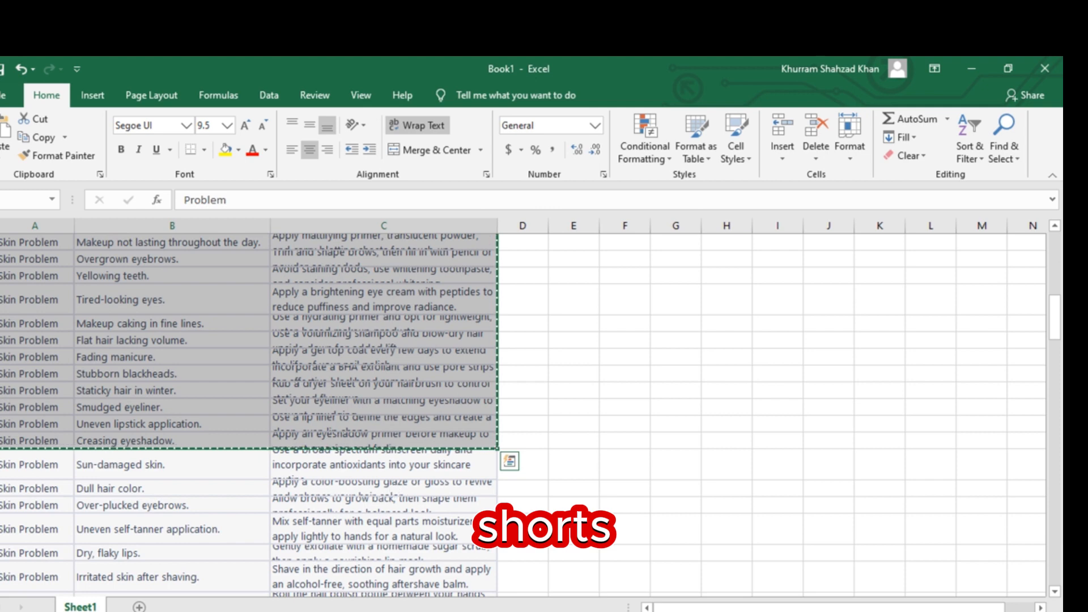
key(alt+Tab)
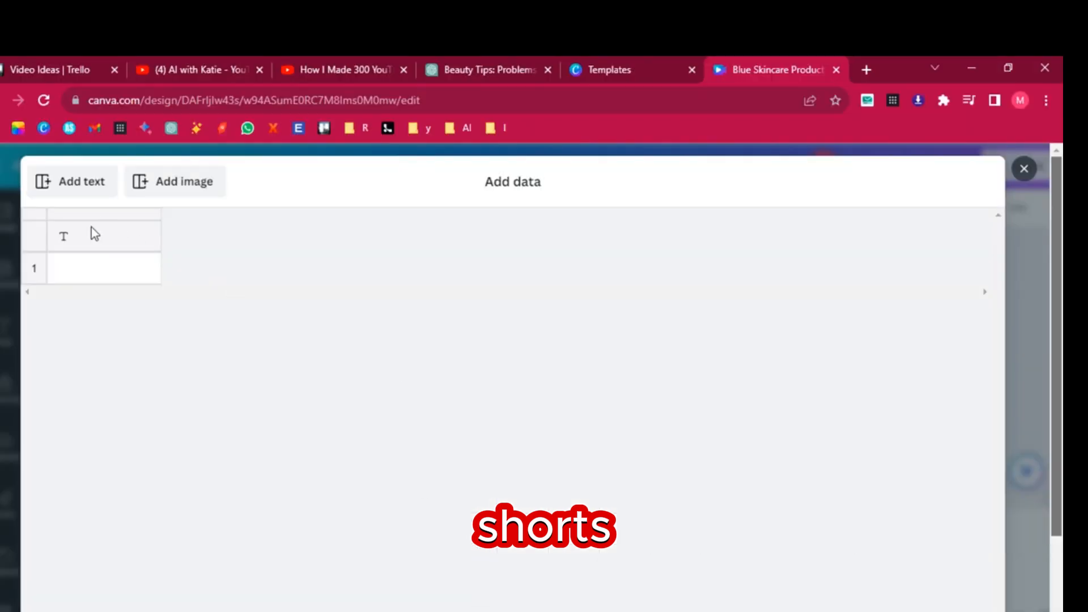
click(65, 234)
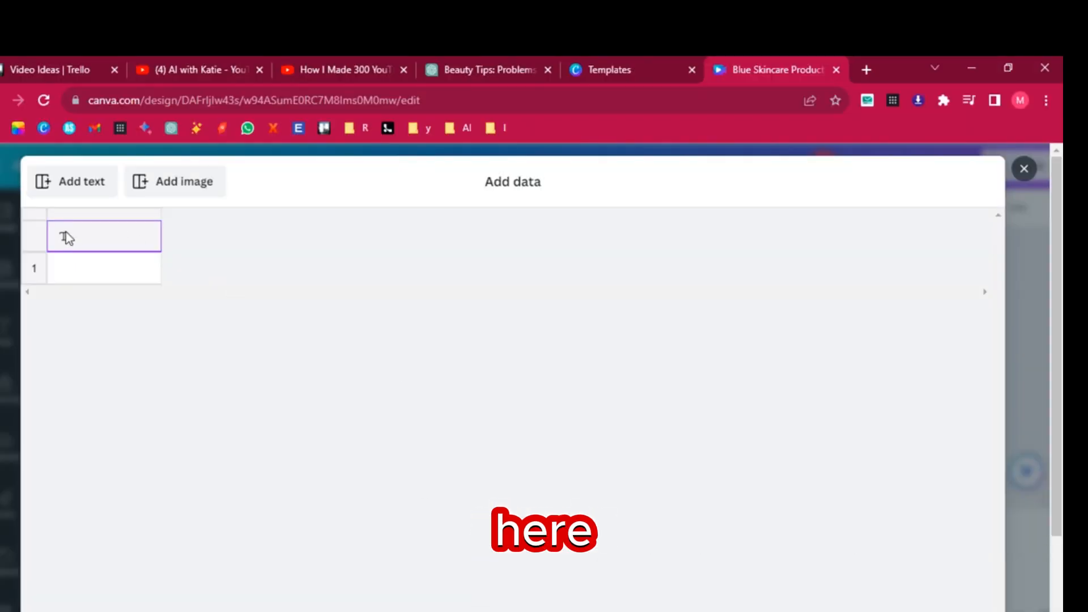
key(ctrl+v)
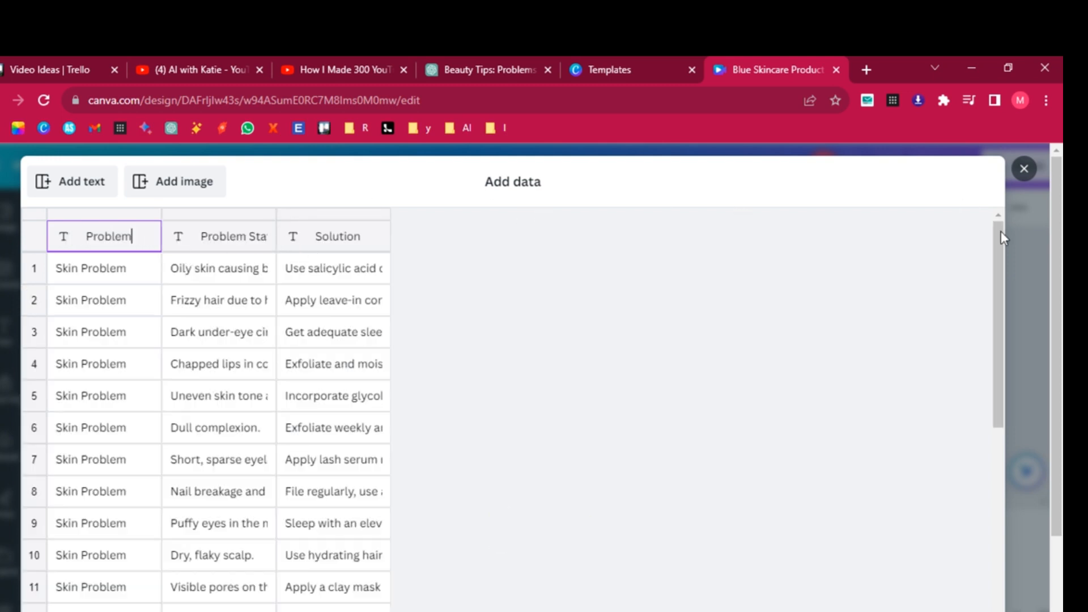
drag(1001, 240, 1053, 568)
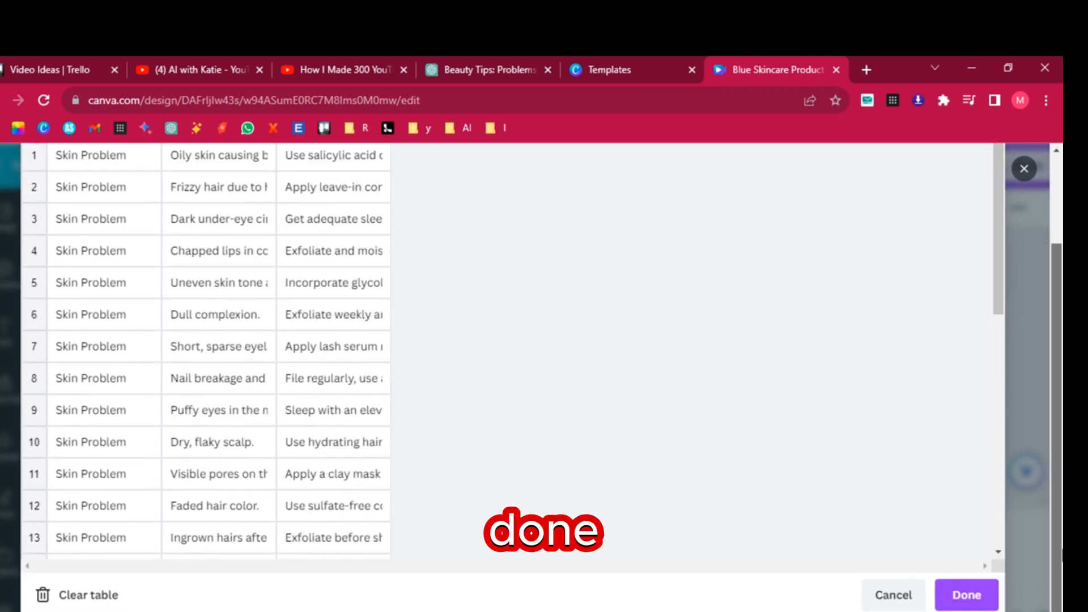
click(964, 595)
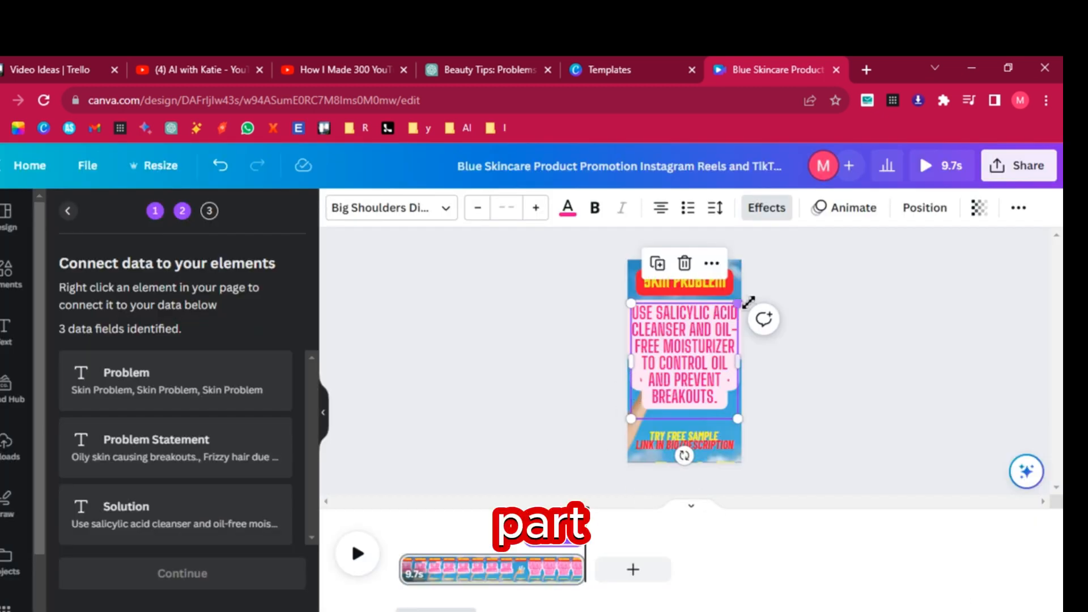
Step: Hide the element timing for the Skin Problem heading on the timeline
click(709, 292)
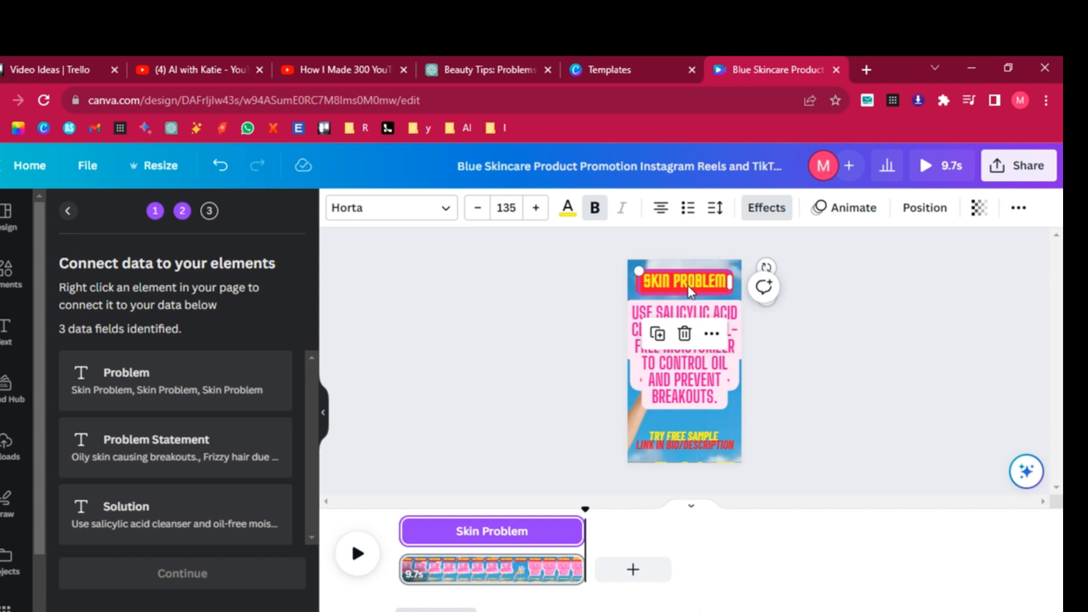
right_click(688, 286)
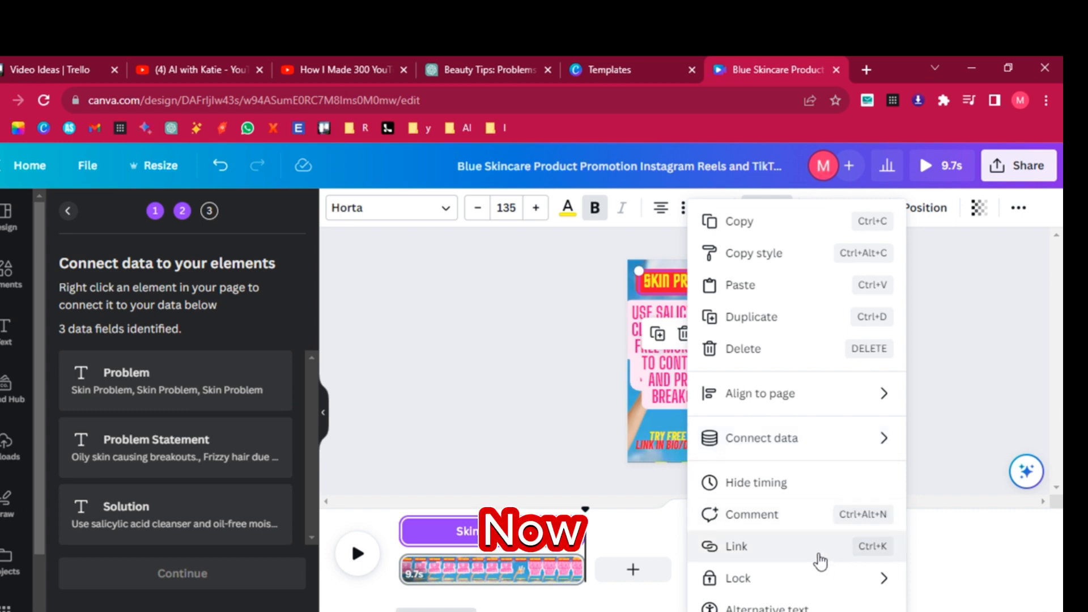
click(978, 345)
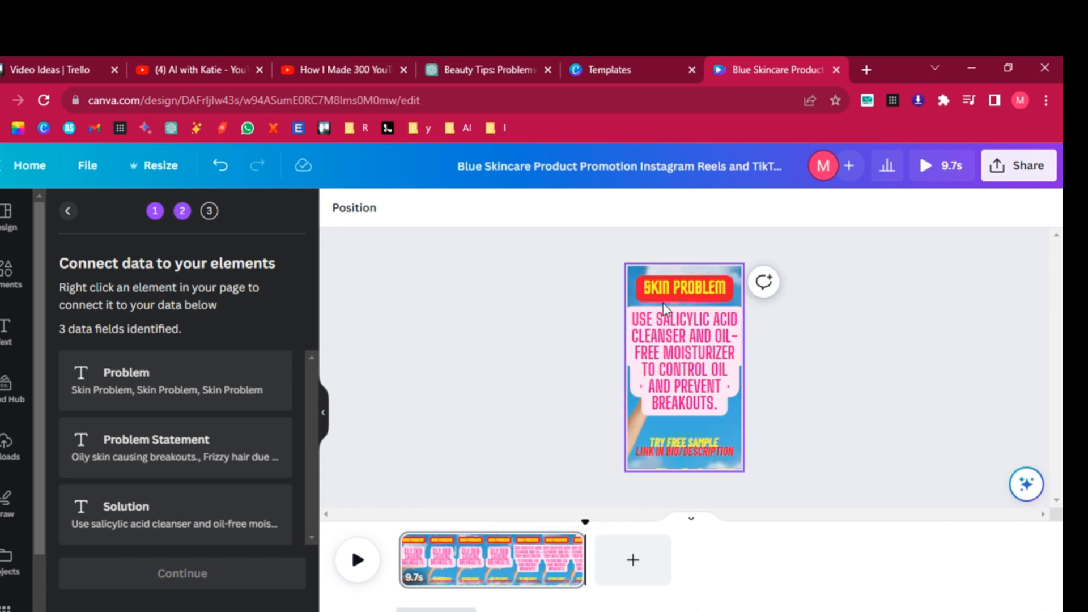
click(659, 289)
right_click(659, 289)
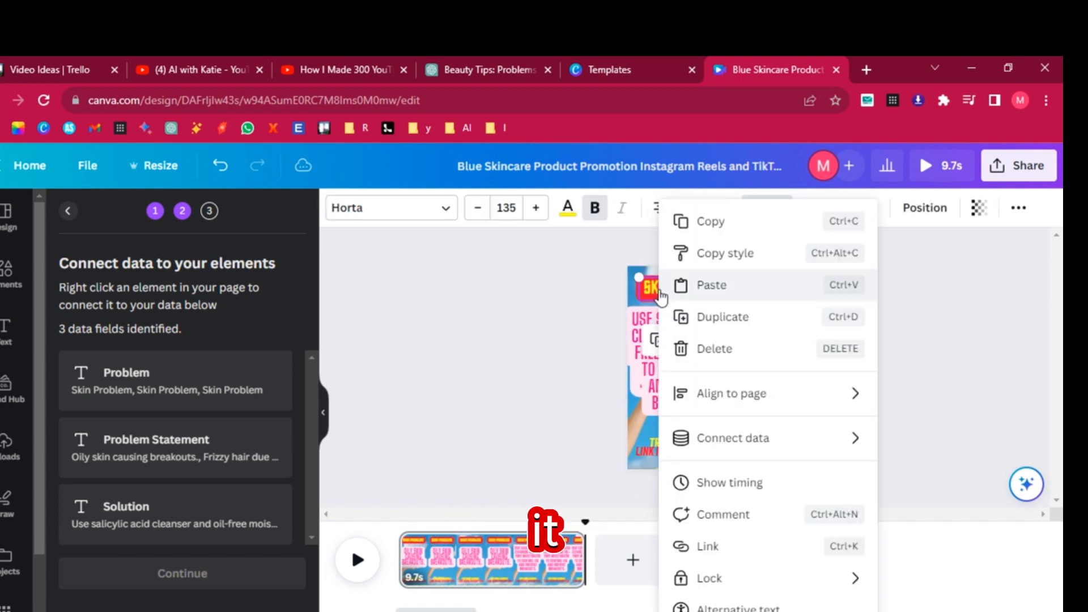
click(733, 549)
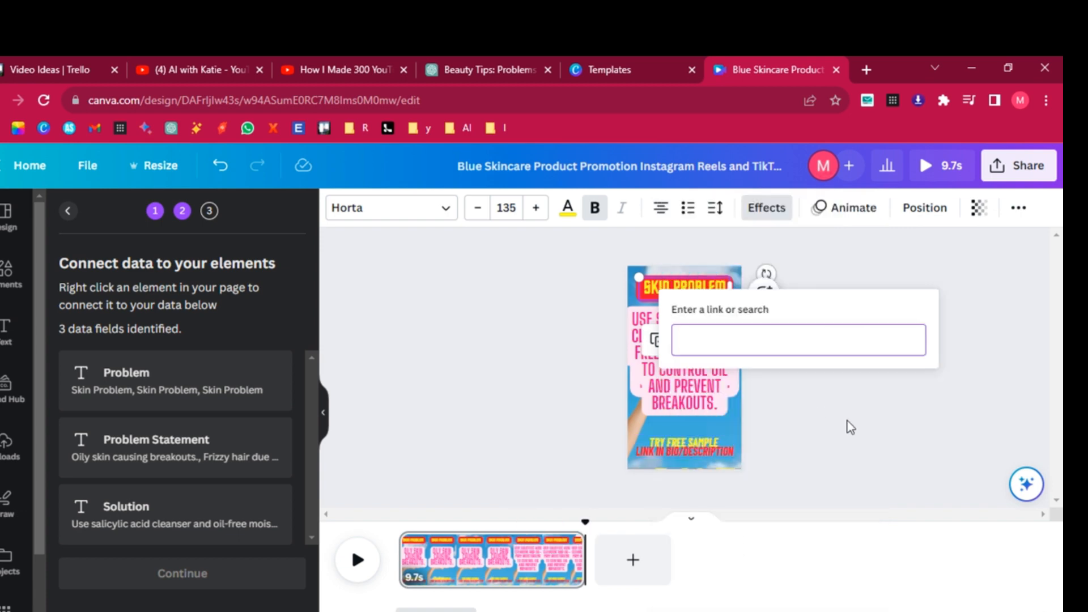
click(1007, 363)
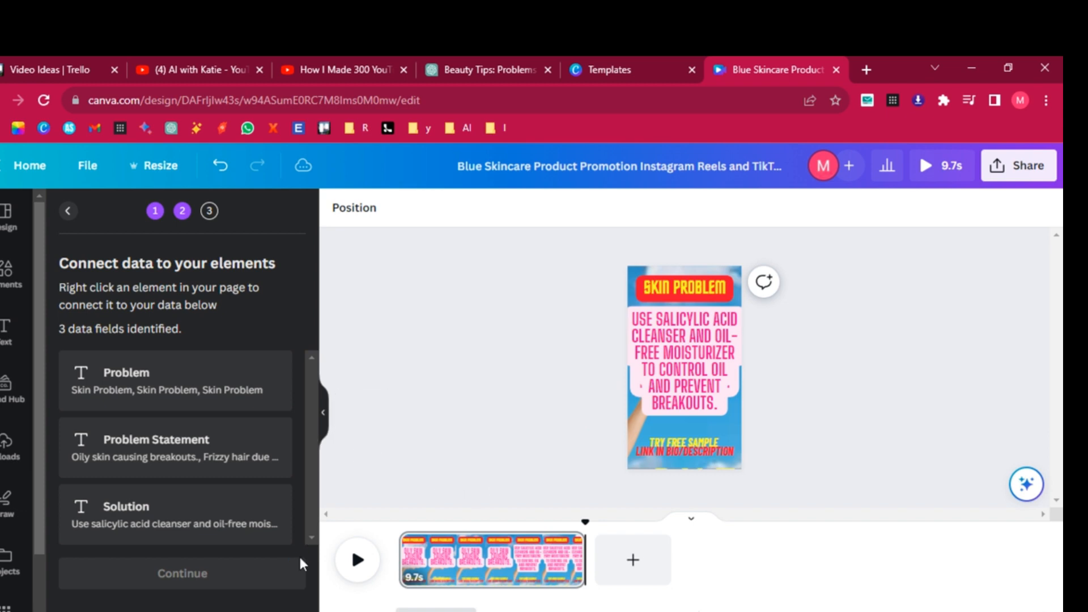
Step: Move the solution text down below the problem statement and connect the Skin Problem heading to the Problem data field
click(728, 353)
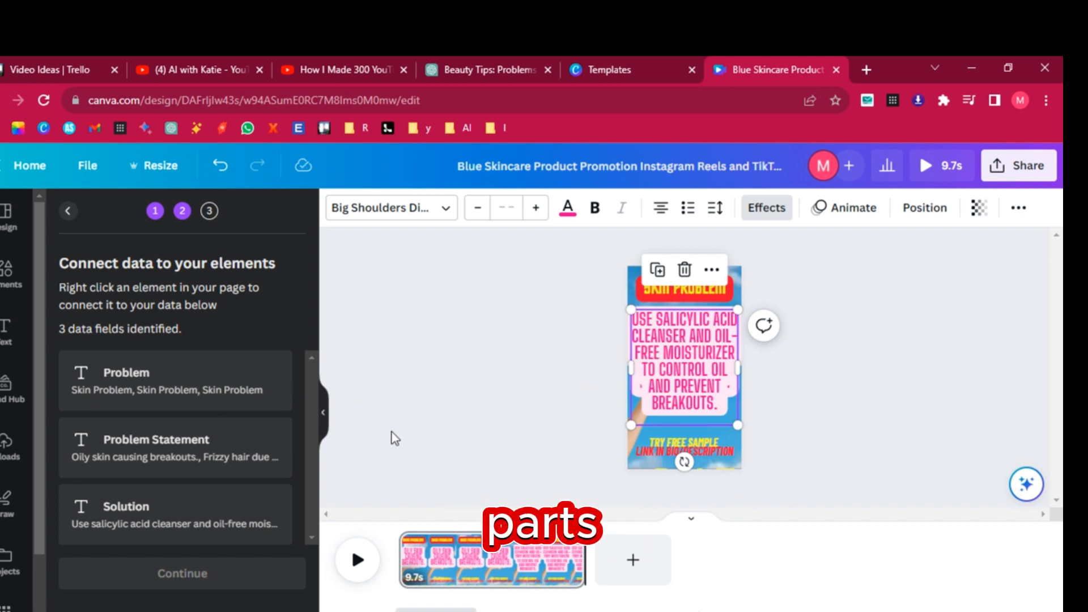
drag(664, 371, 668, 451)
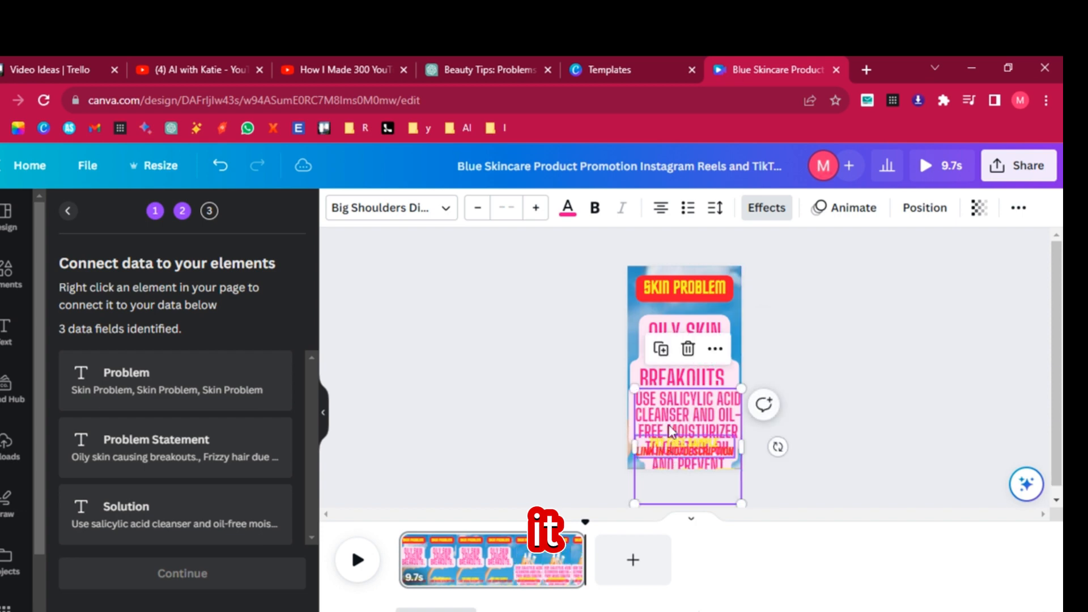
click(667, 290)
right_click(667, 290)
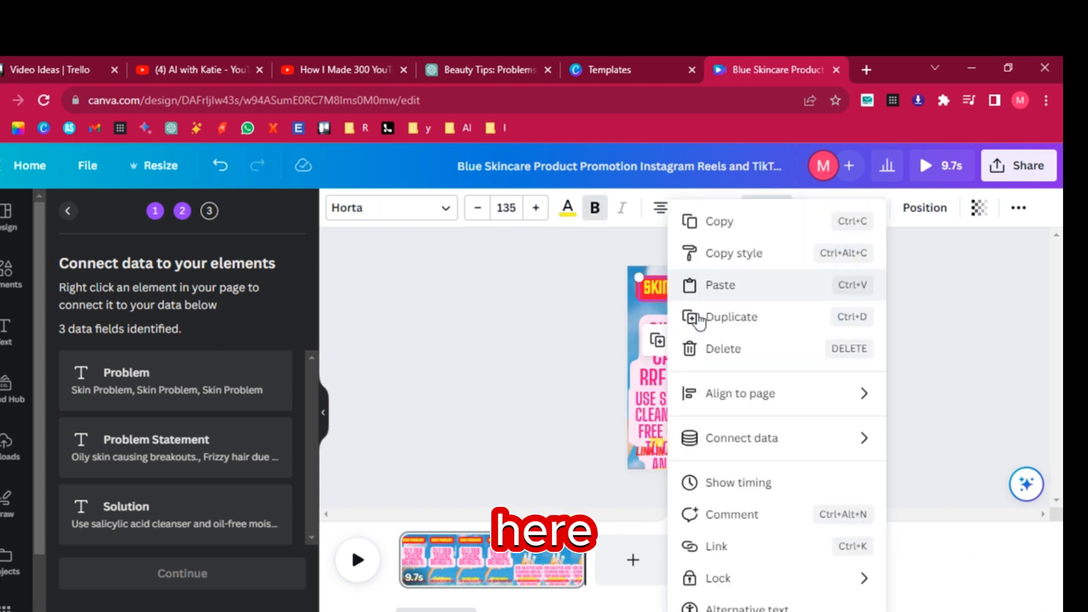
mouse_move(779, 451)
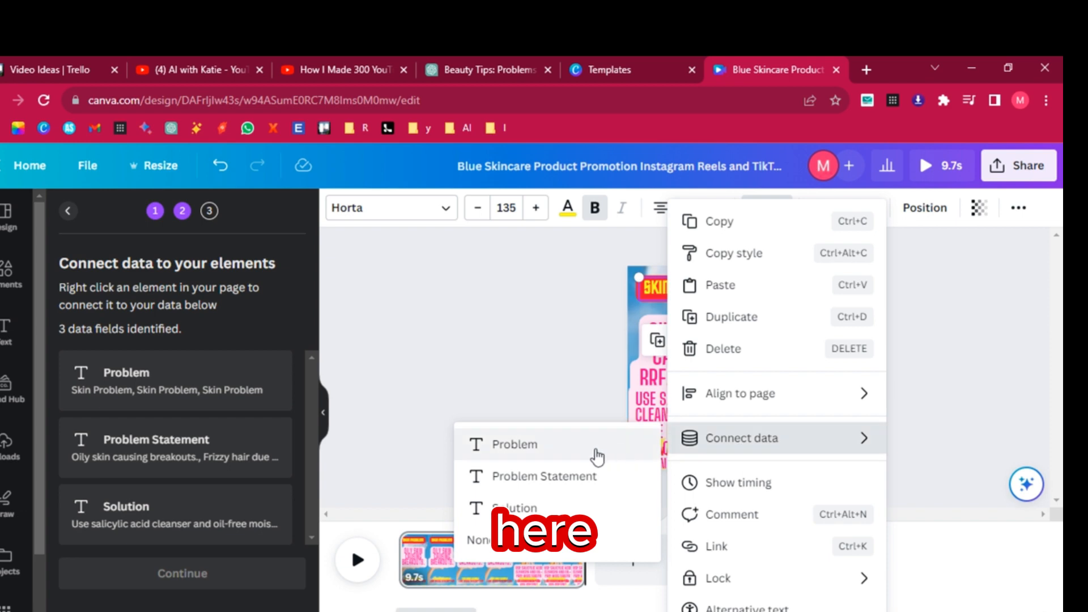
click(578, 447)
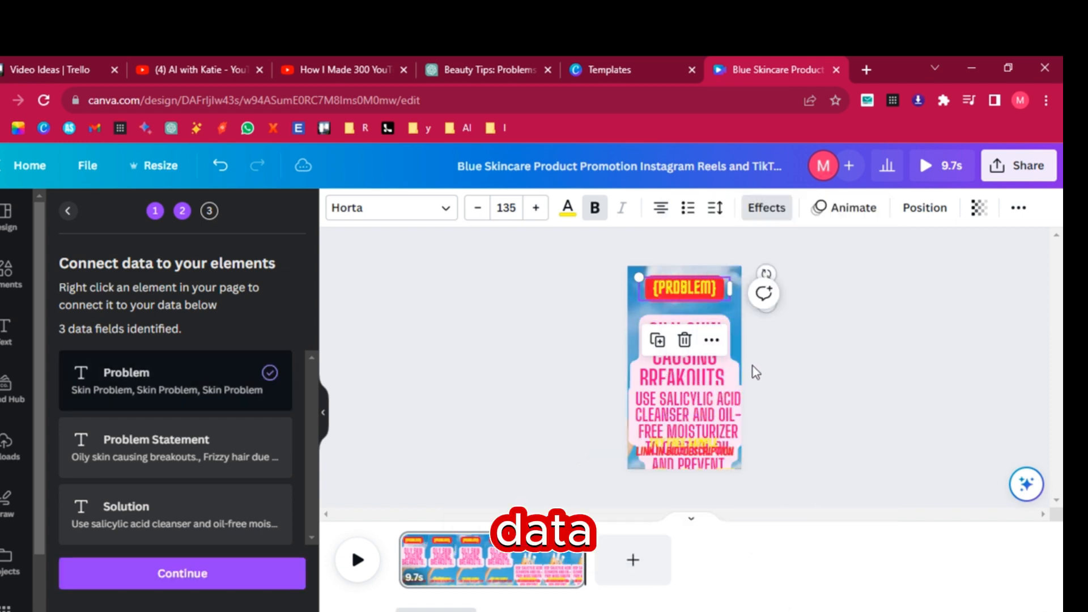
Step: Connect the "Oily skin causing breakouts" text to the Problem Statement data field
click(678, 344)
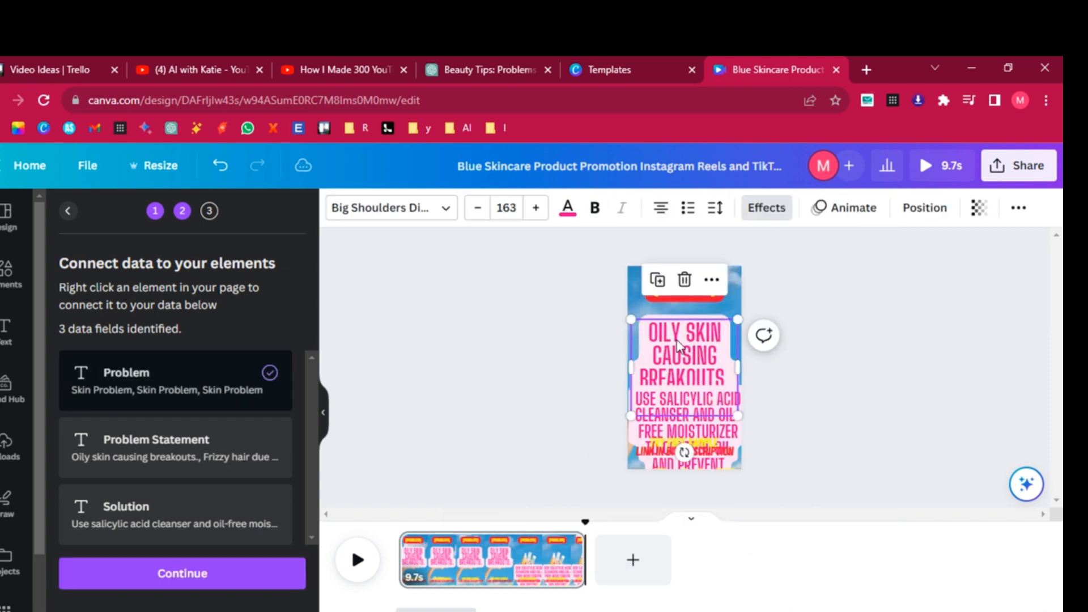
right_click(678, 344)
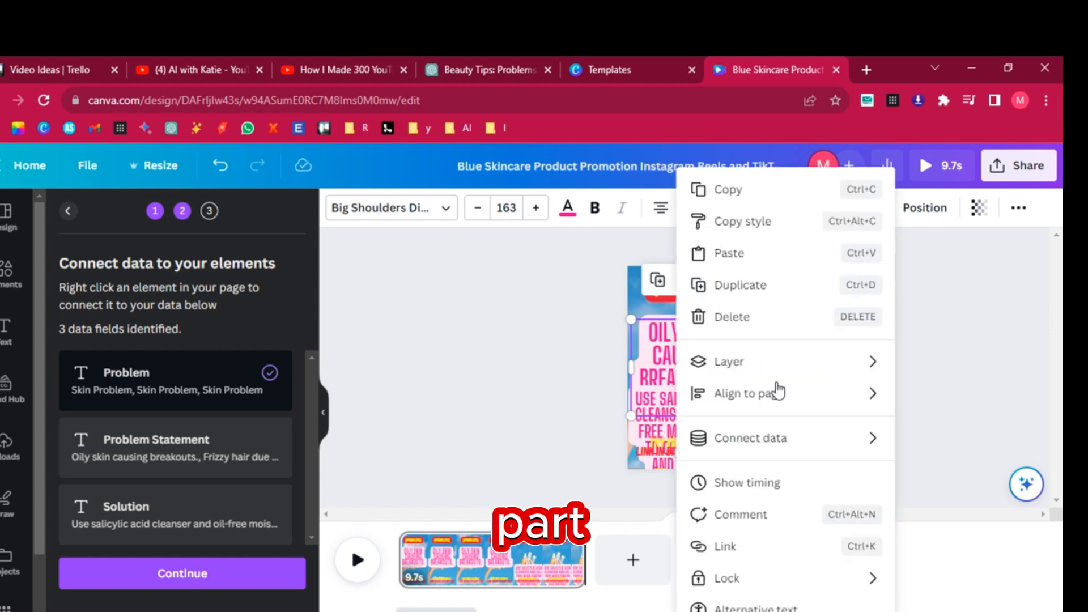
mouse_move(751, 445)
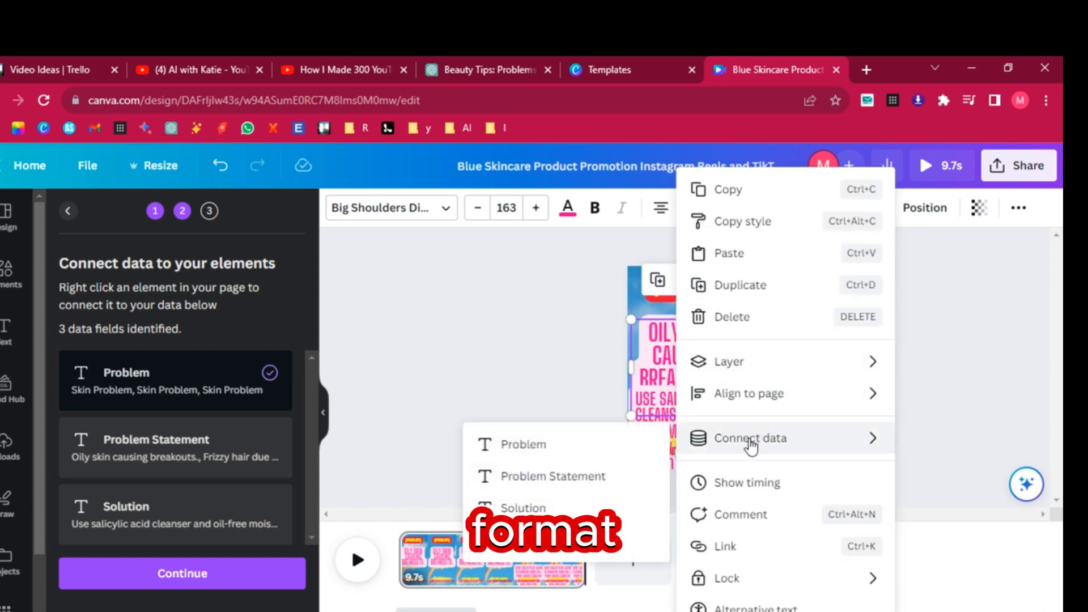
click(567, 480)
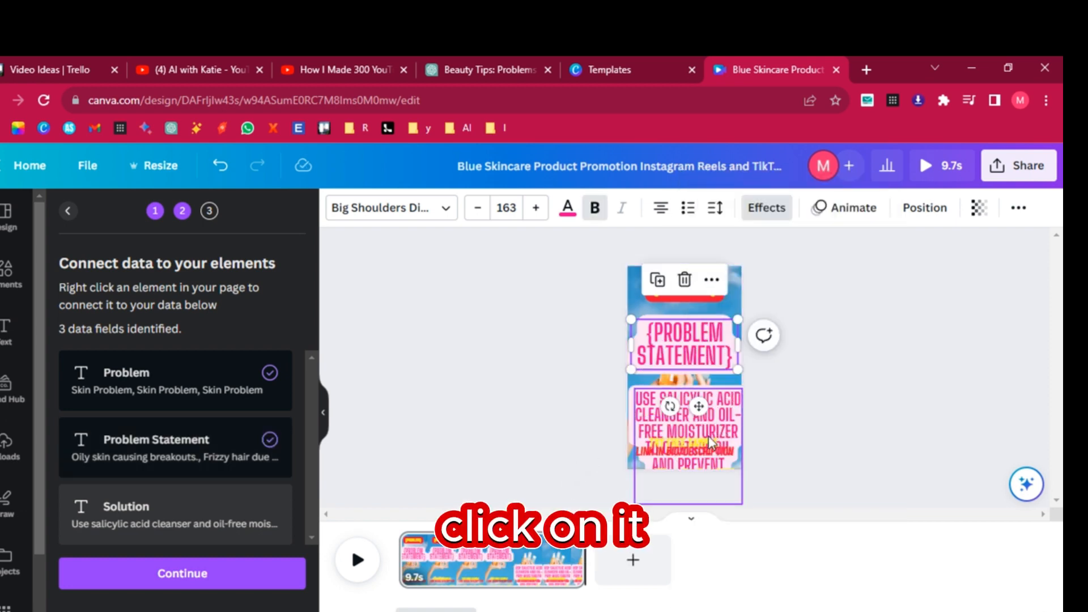
Step: Connect the salicylic acid cleanser text to the Solution data field
click(720, 416)
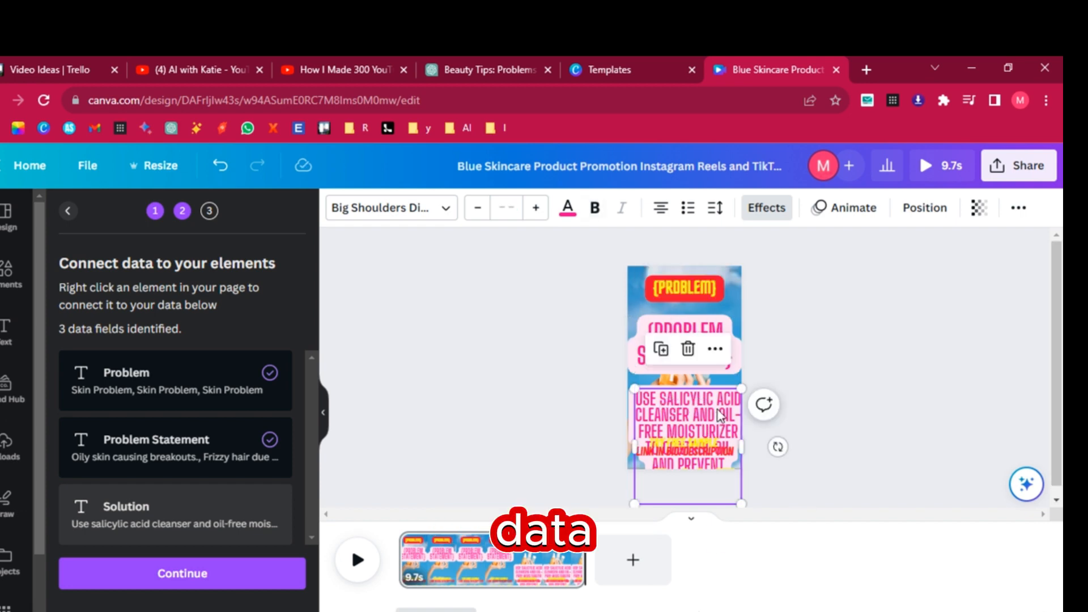
right_click(719, 420)
mouse_move(797, 439)
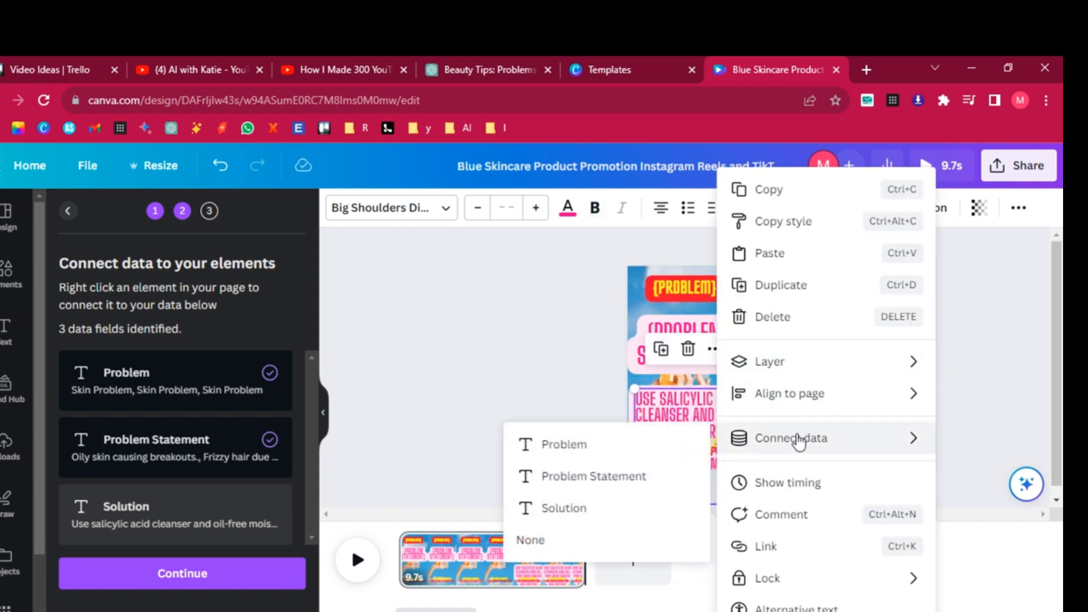
click(578, 510)
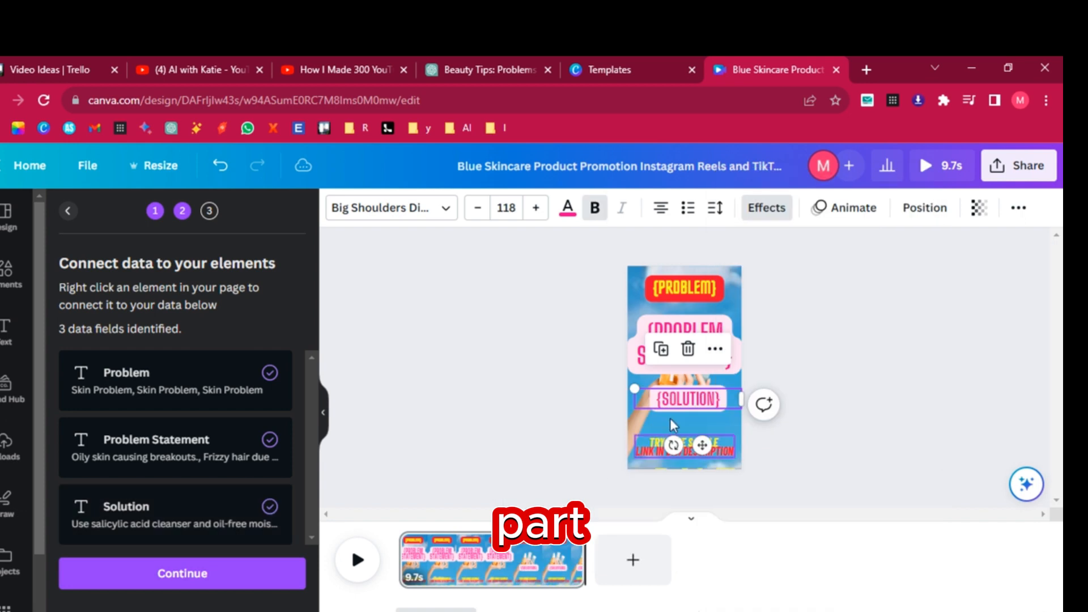
Step: Move the {Solution} text back up over the problem statement and play the template to check the timing
drag(683, 390, 683, 338)
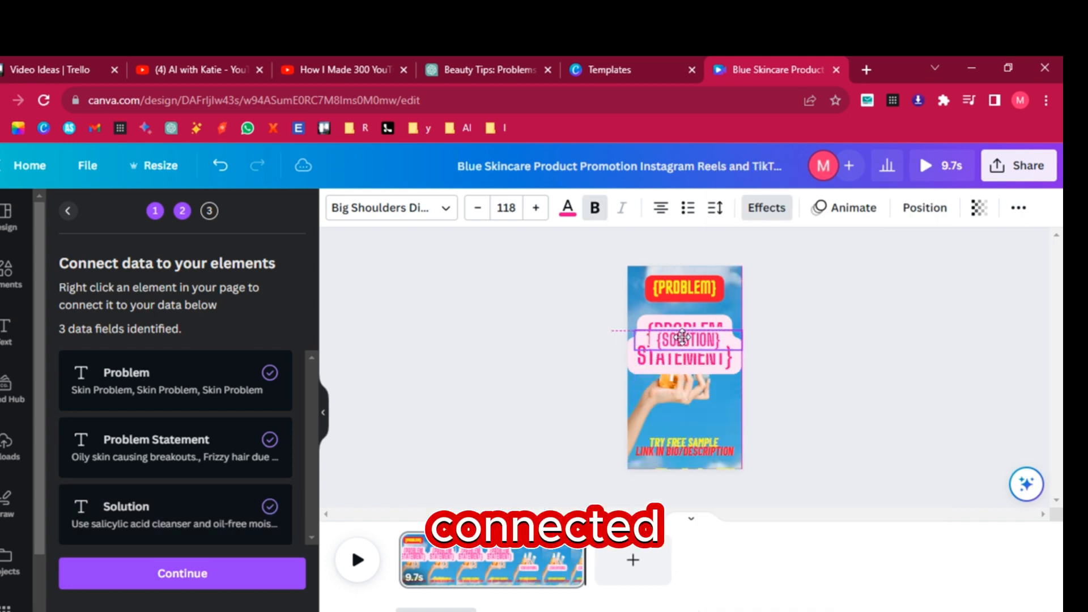
mouse_move(682, 338)
mouse_down()
mouse_move(685, 521)
mouse_move(680, 329)
mouse_move(683, 346)
mouse_up()
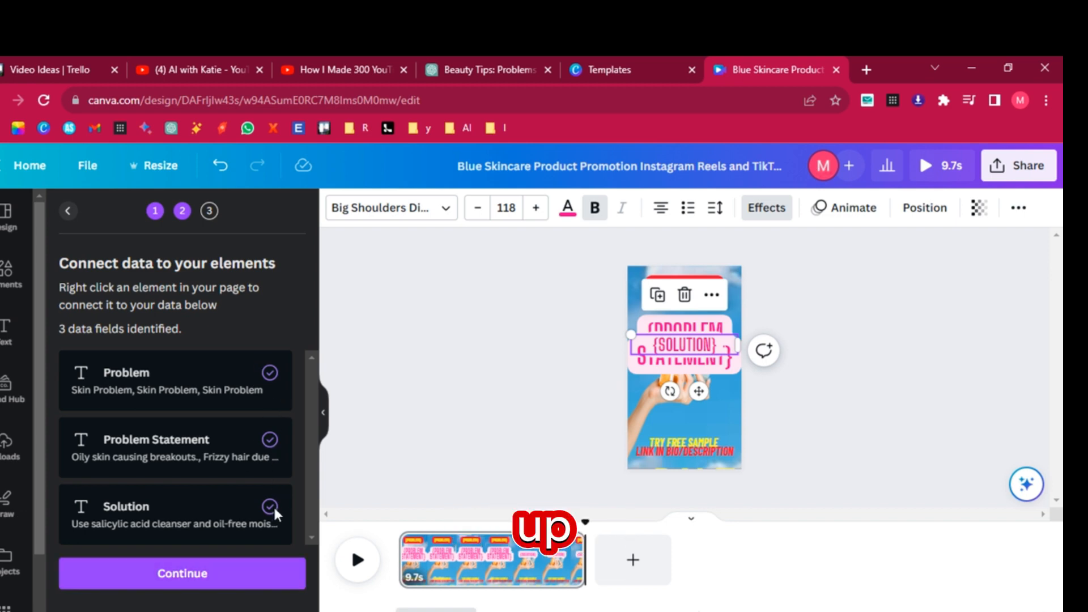
click(455, 416)
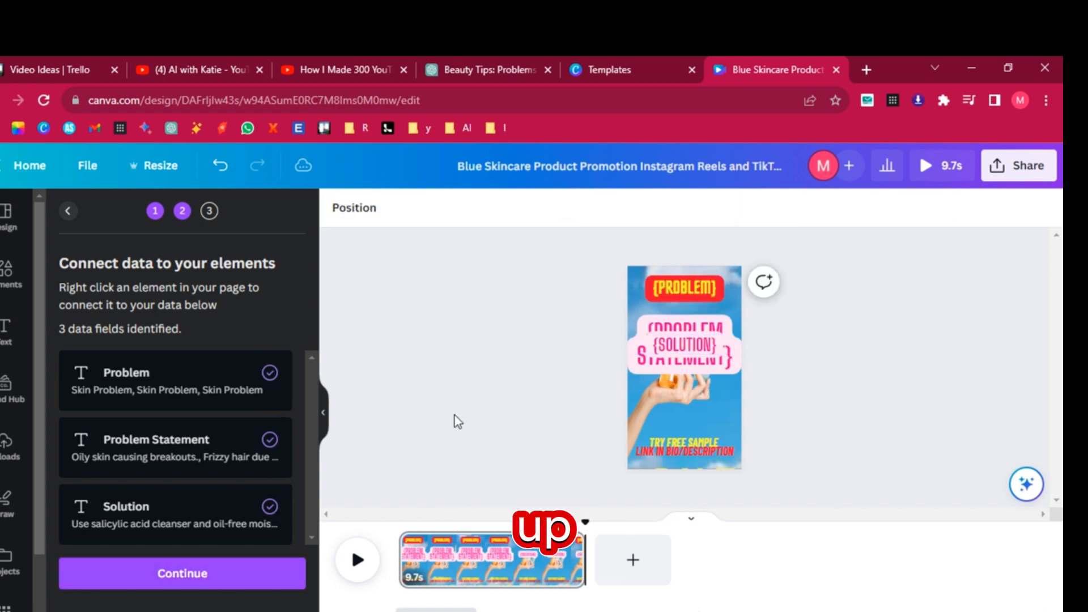
click(358, 559)
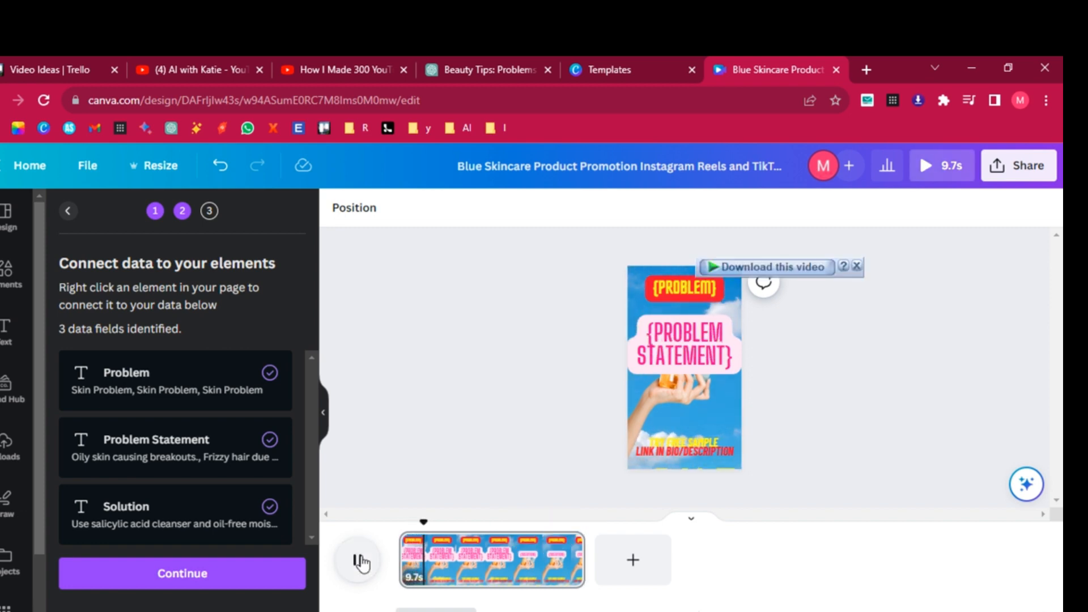
Step: Continue to applying the data, review the selected rows through "Creasing eyeshadow." and generate all 29 pages
click(161, 574)
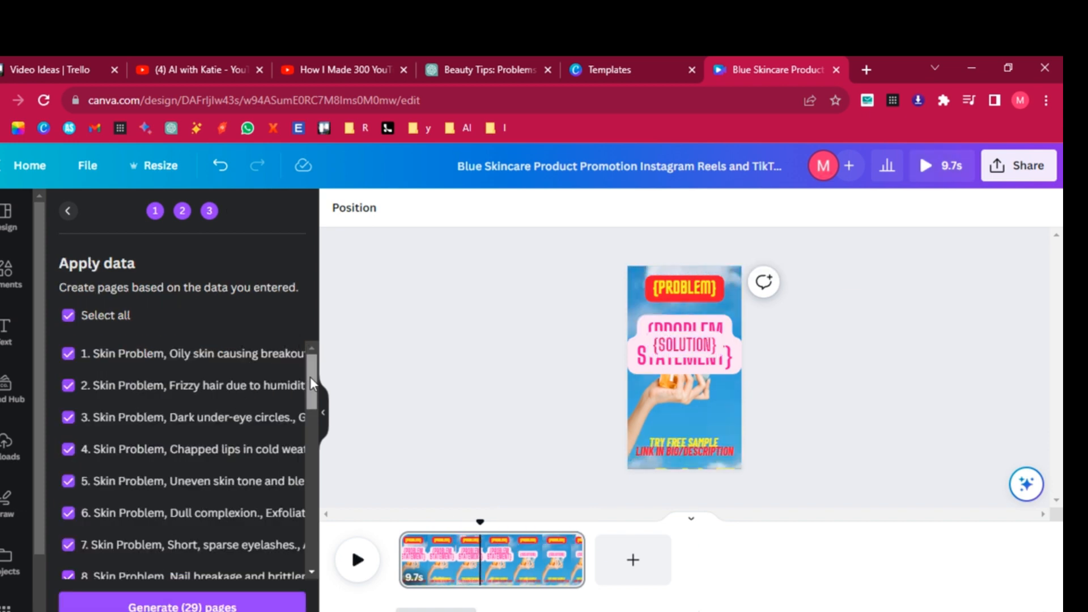
drag(311, 376, 321, 581)
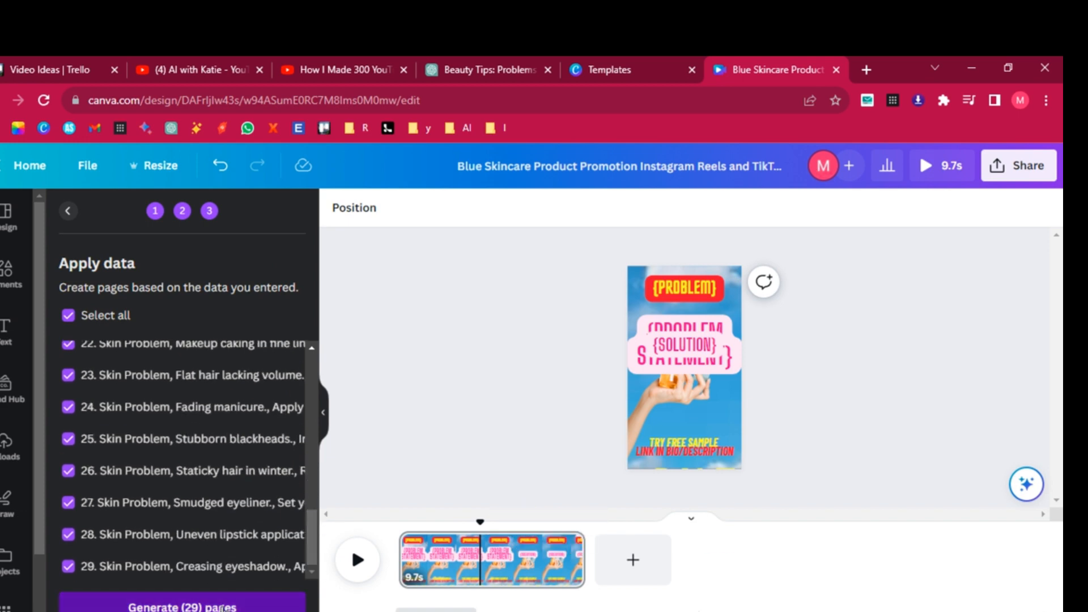
click(223, 607)
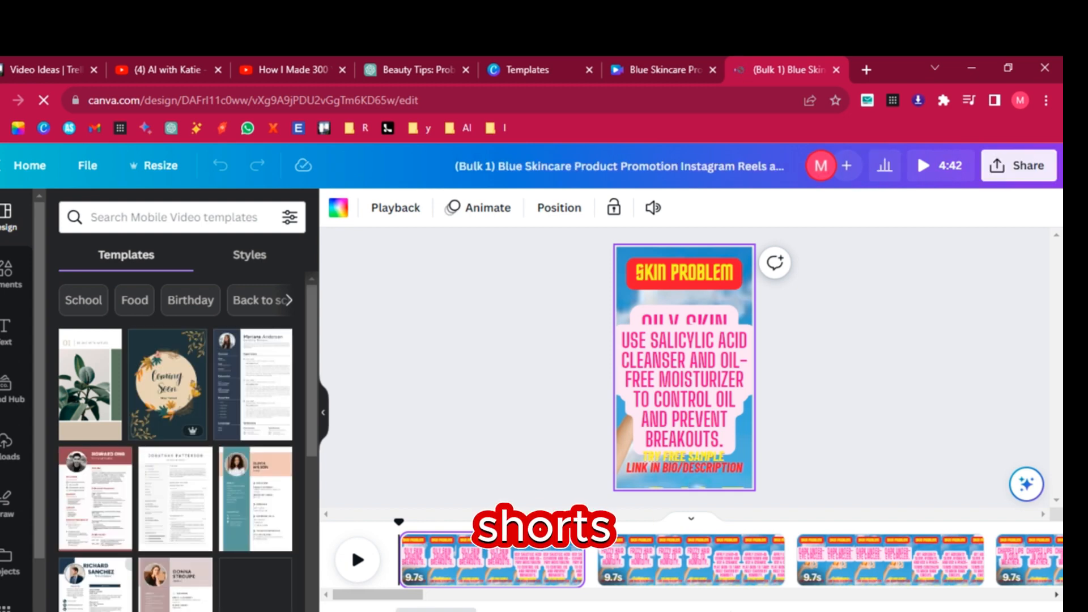
Step: Play the generated bulk design and check several pages along the timeline for their problem and solution texts
click(358, 563)
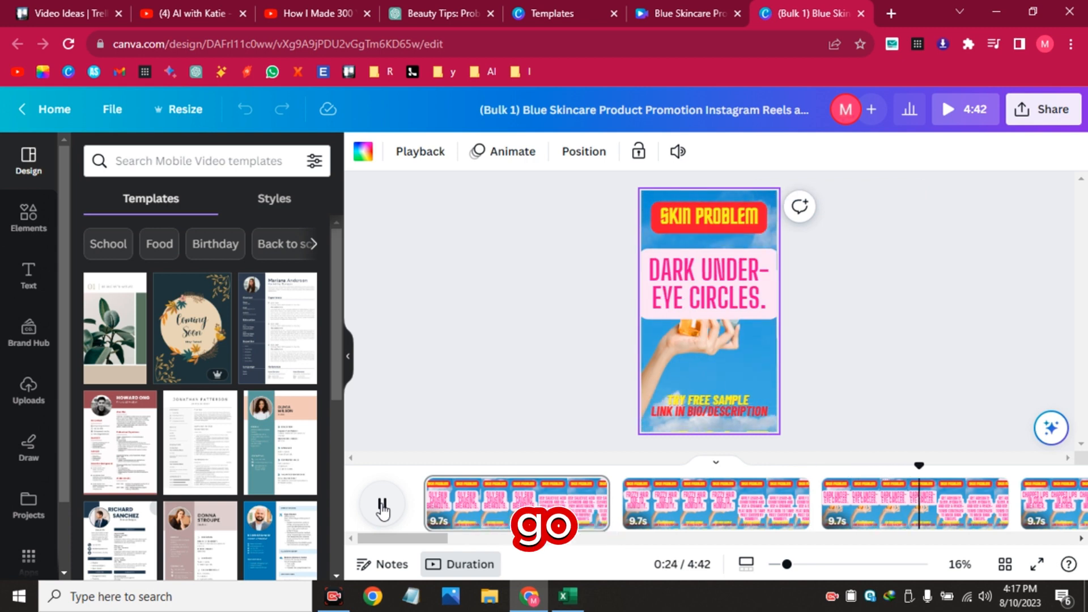
drag(416, 539, 609, 544)
click(547, 511)
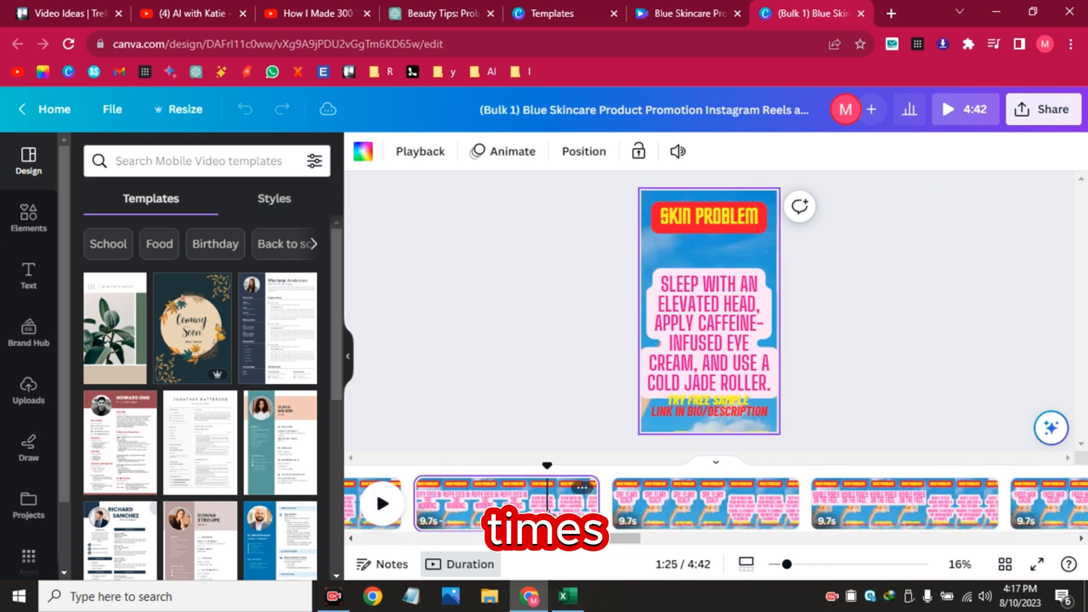
click(738, 304)
click(765, 510)
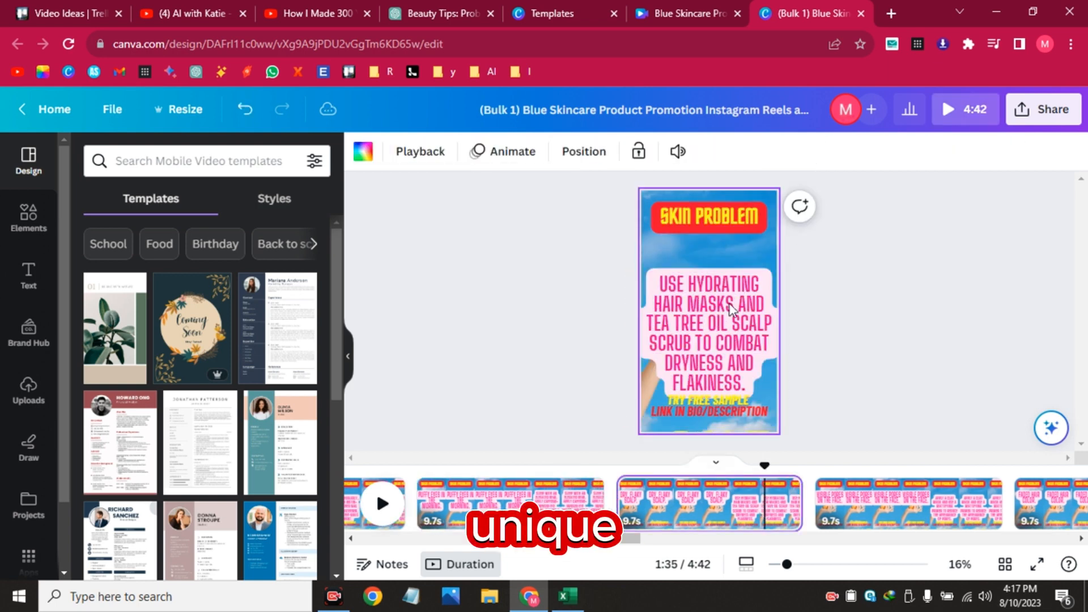
click(732, 310)
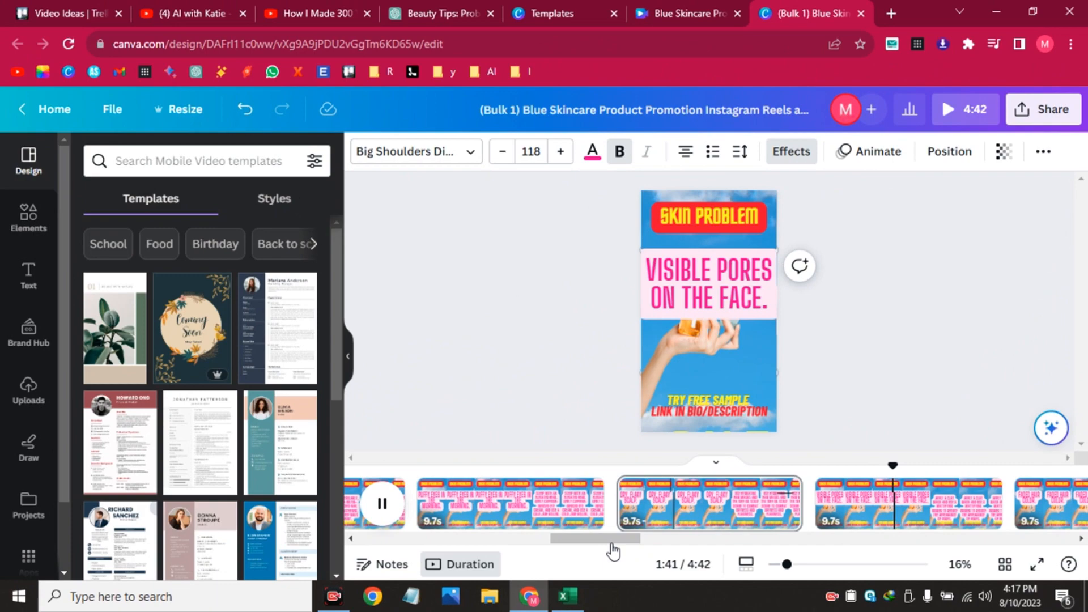
drag(642, 539, 654, 546)
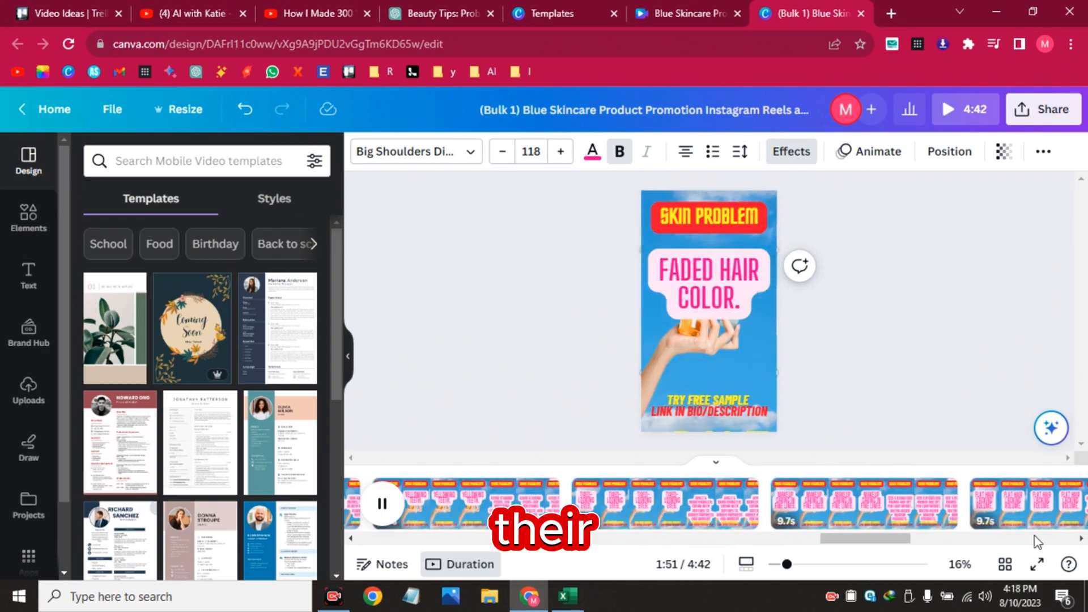
click(1043, 109)
scroll(1065, 318, down, 3)
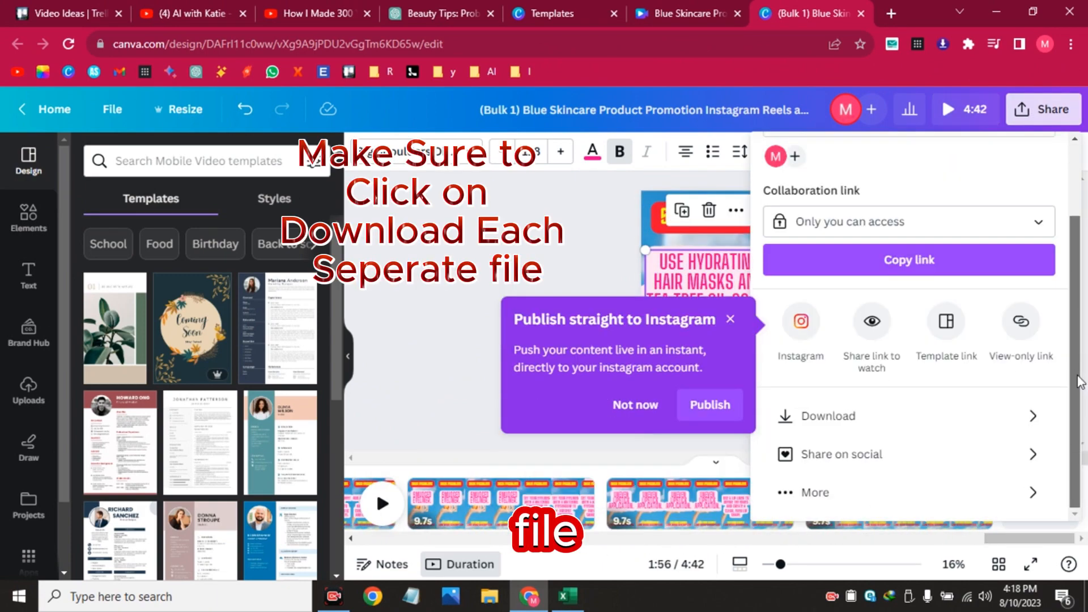
click(876, 416)
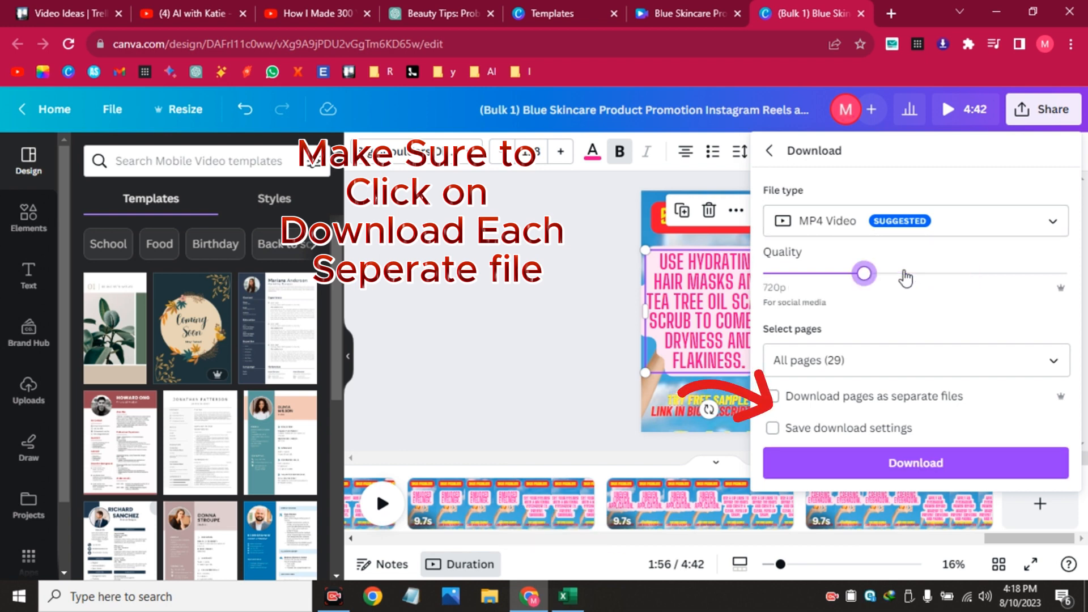
click(1083, 377)
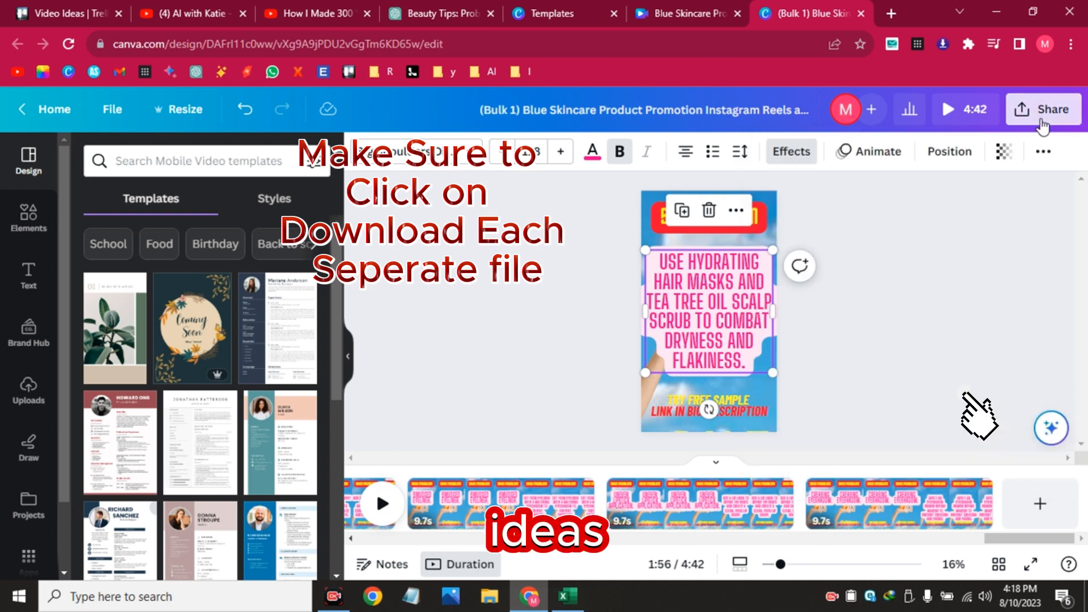
Step: Download all 29 pages as separate MP4 Video files at 720p quality and open the downloaded file
click(1045, 118)
drag(1075, 402, 1076, 471)
click(862, 417)
click(789, 400)
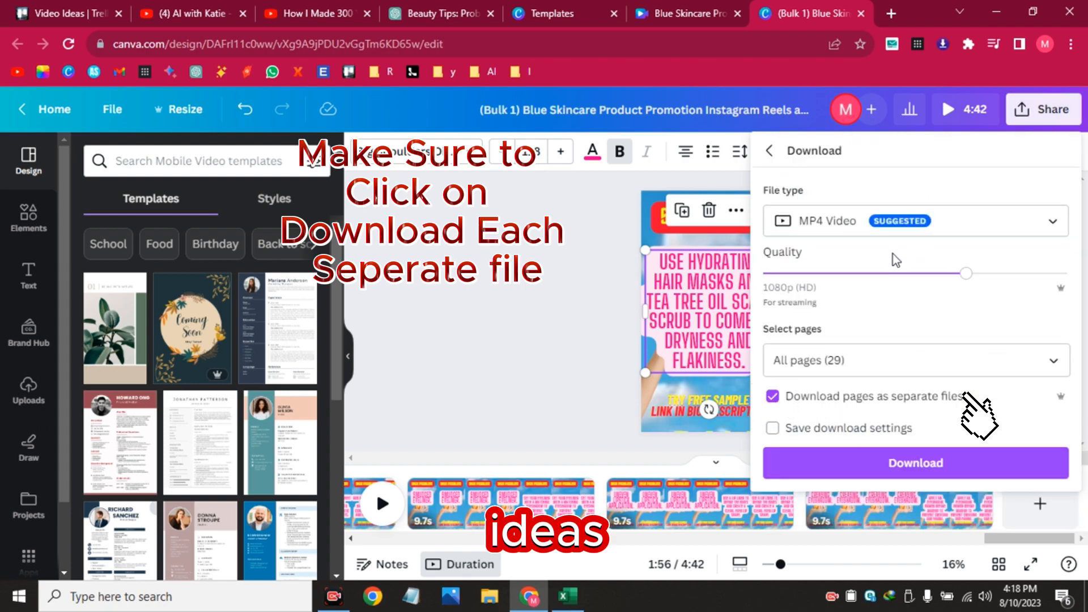
click(863, 273)
click(875, 466)
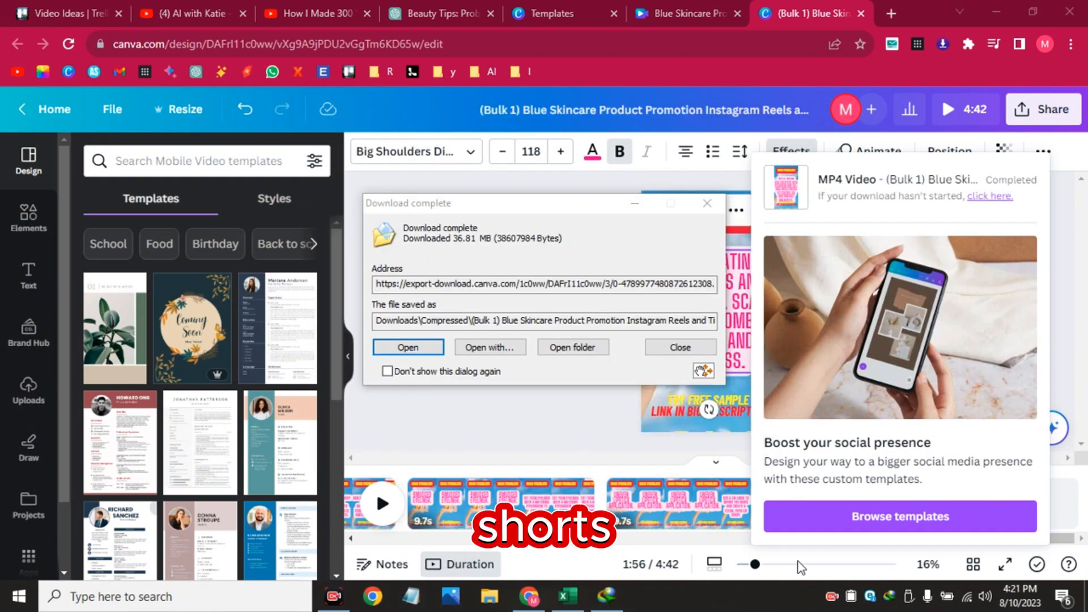
click(407, 346)
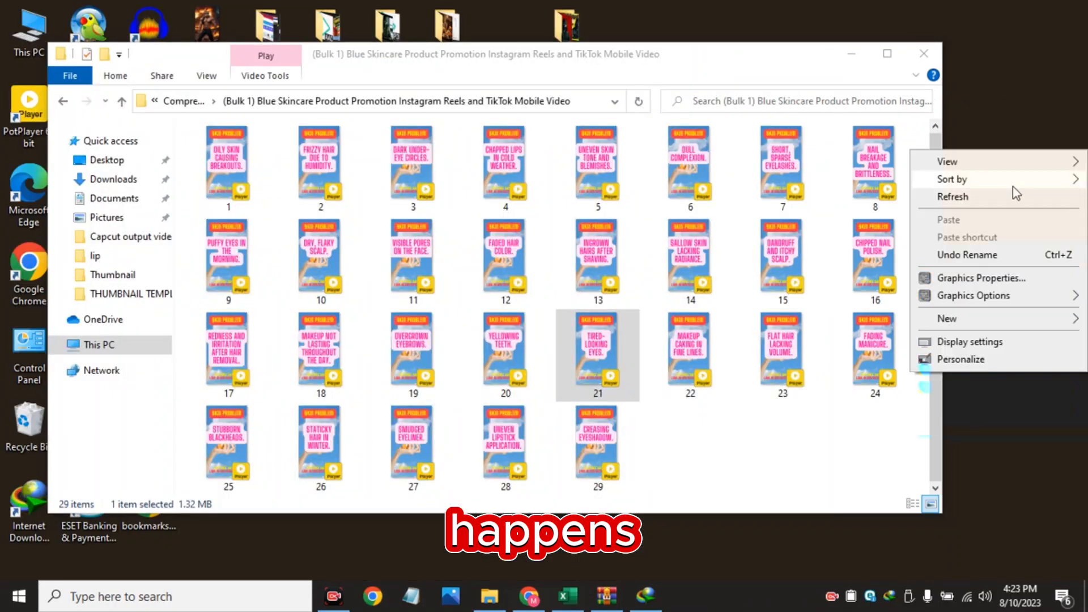
click(1012, 195)
right_click(1012, 193)
click(1007, 240)
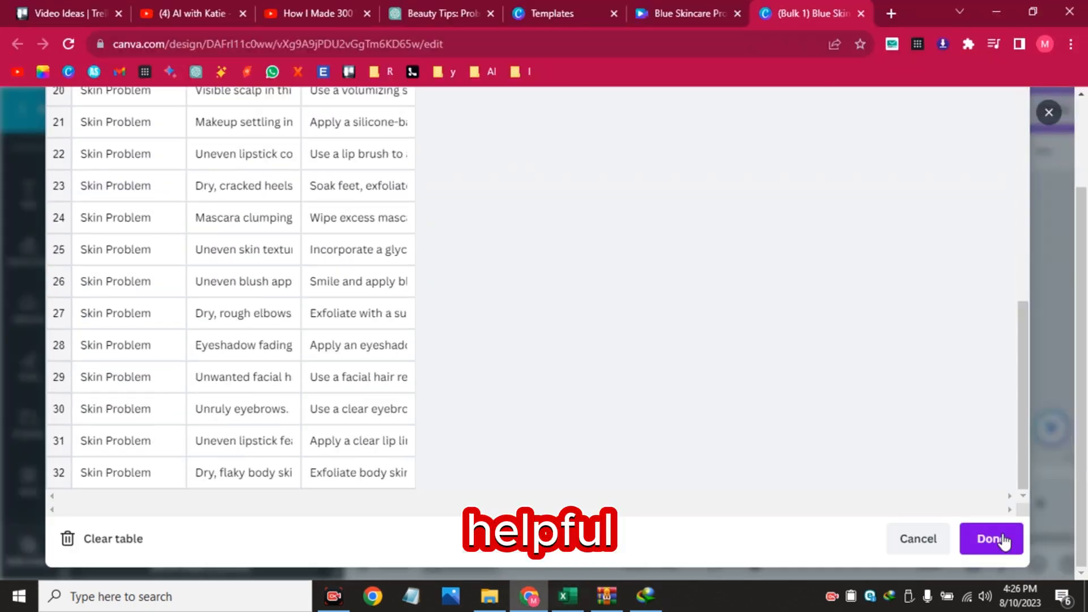
Step: Save the new 32-row bulk data table of skin problems and solutions, and start another manual data entry
click(994, 540)
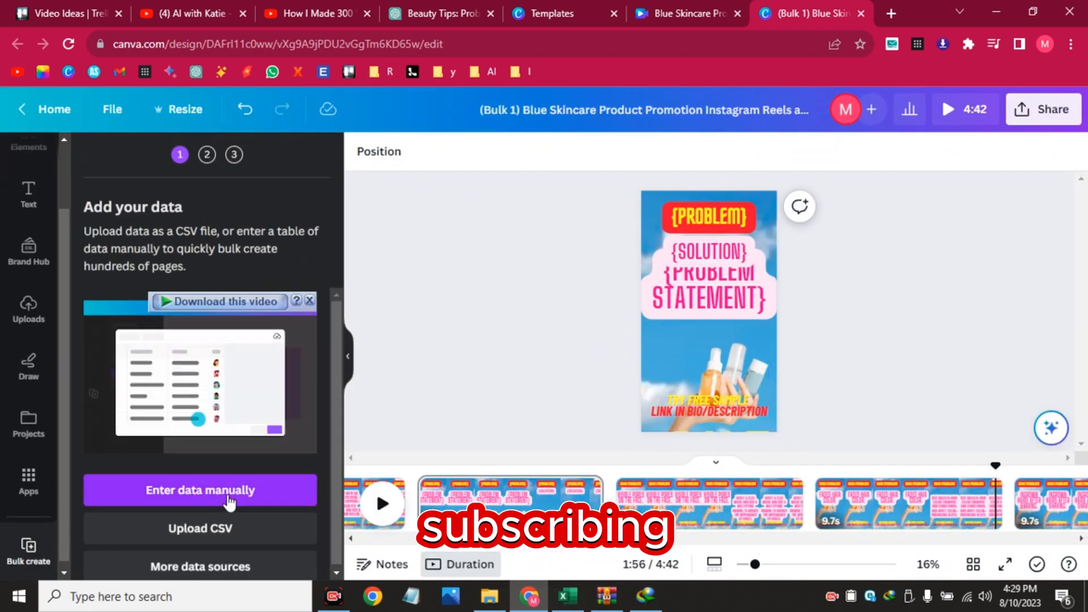
click(231, 488)
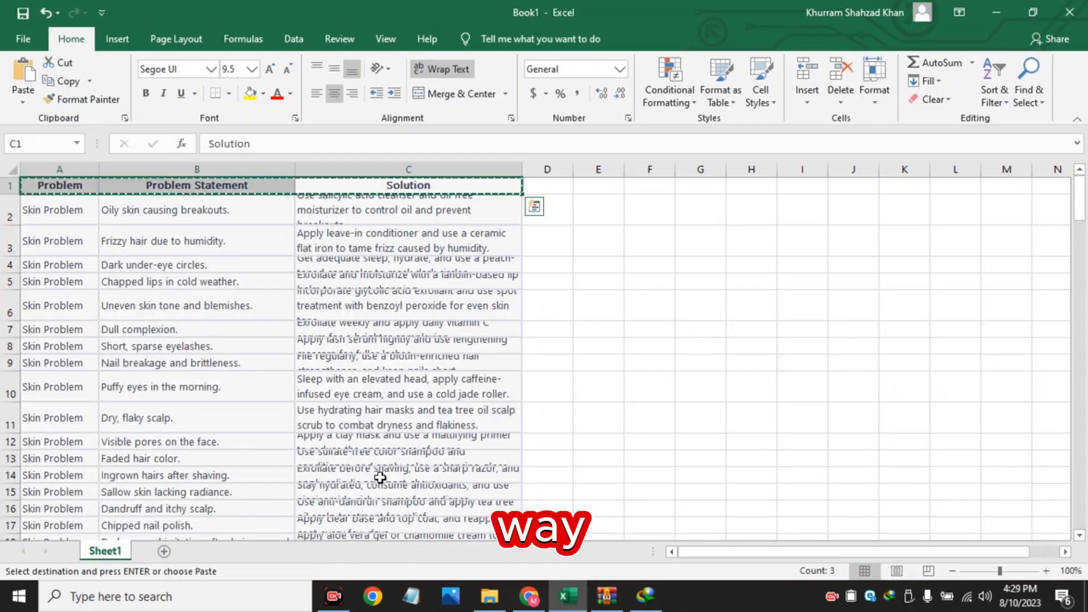